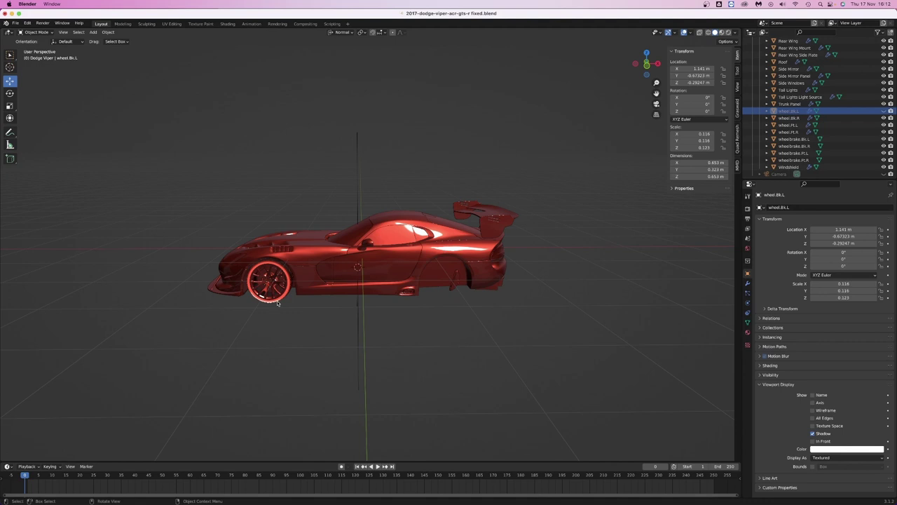
Inspect a brake caliper, then box-select all the Viper's parts with the body active
left_click(272, 291)
middle_click_drag(384, 315, 469, 311)
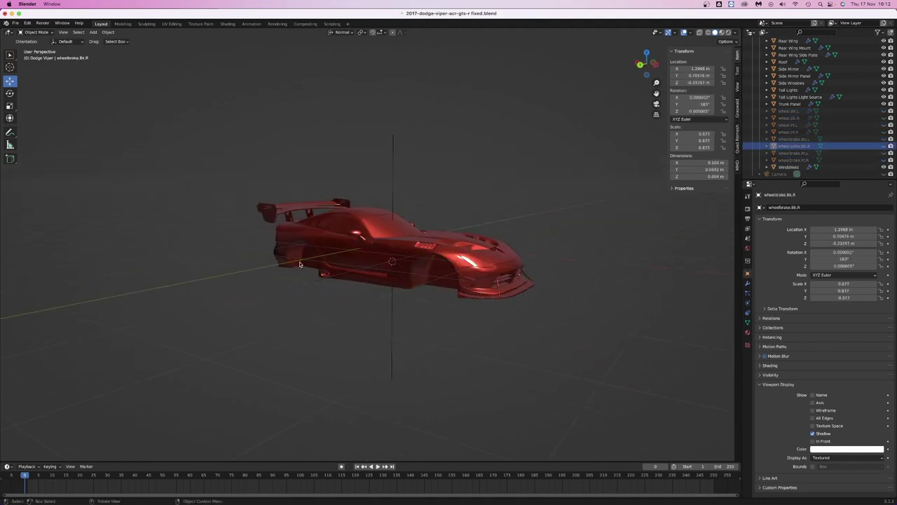
left_click_drag(216, 368, 424, 243)
middle_click_drag(424, 243, 477, 176)
scroll(477, 176, "down", 2)
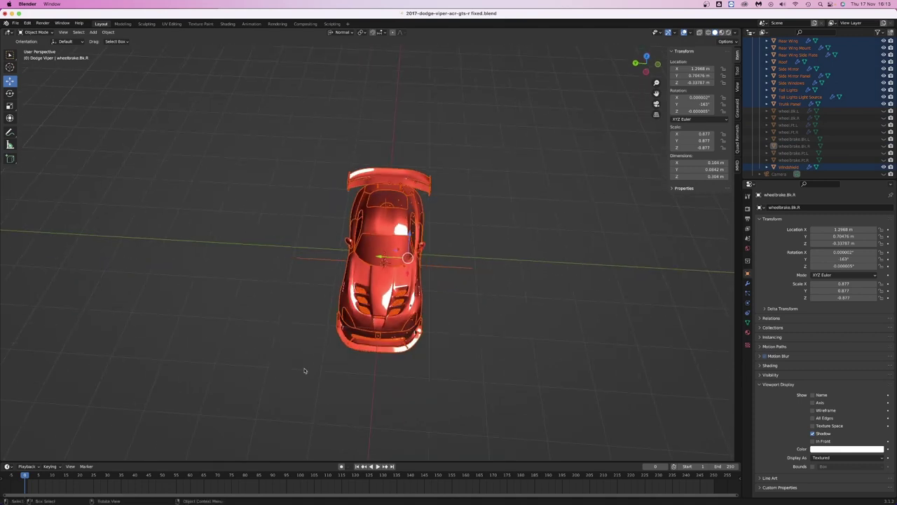
left_click(409, 264, "shift")
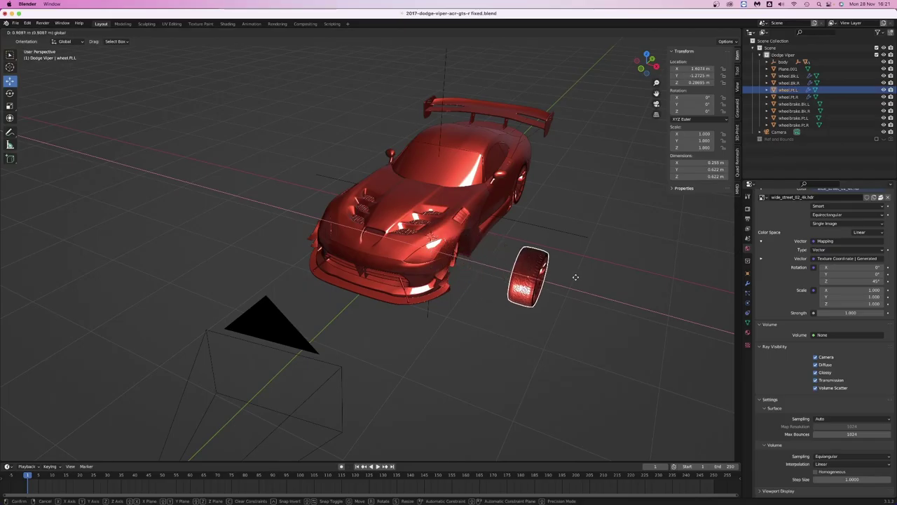
Confirm the wheel's new position and move the front-left brake caliper out after it
left_click(620, 281)
middle_click_drag(550, 269, 517, 258)
left_click(454, 264)
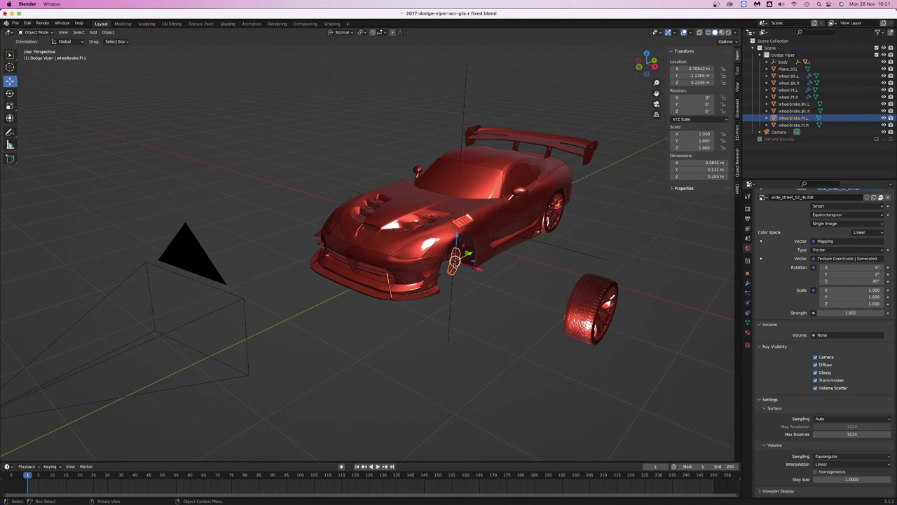
key("g")
left_click(543, 283)
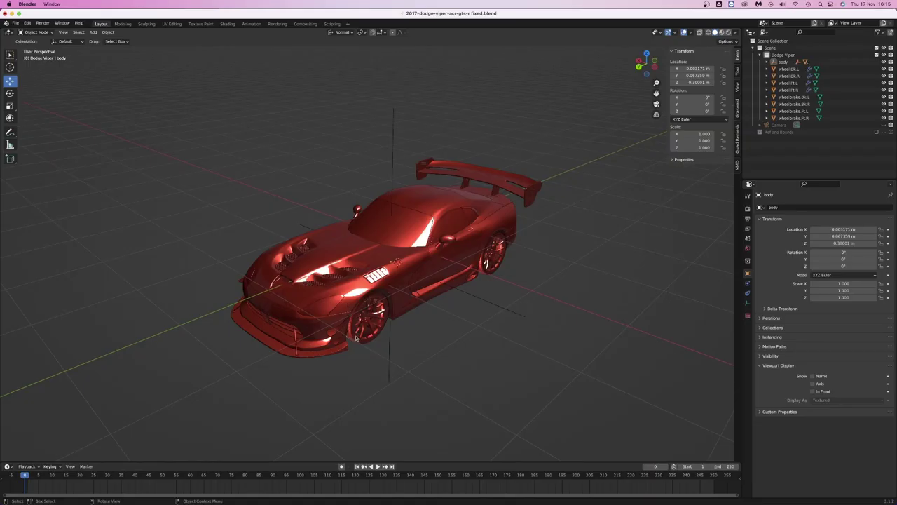
Inspect the car floor and front splitter from below the car
middle_click_drag(352, 382, 333, 274)
left_click(382, 285)
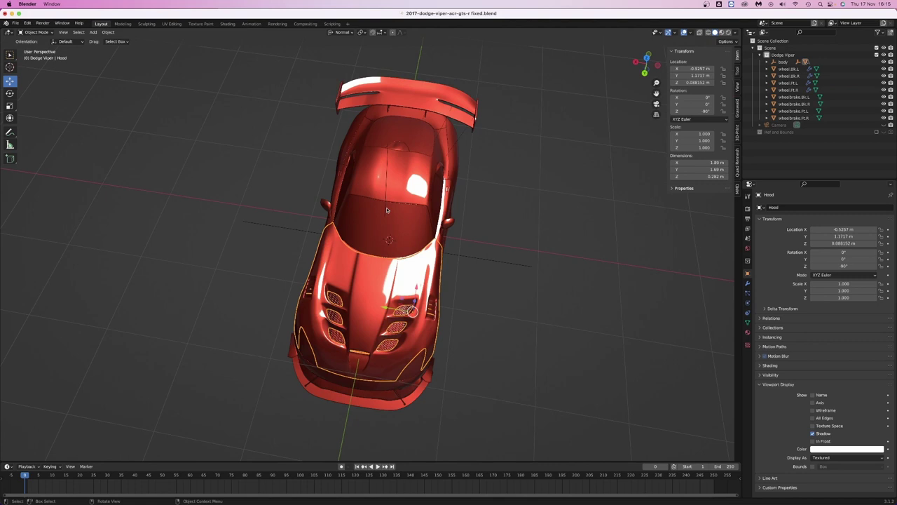
left_click(352, 407)
scroll(283, 359, "down", 3)
middle_click_drag(278, 332, 256, 325)
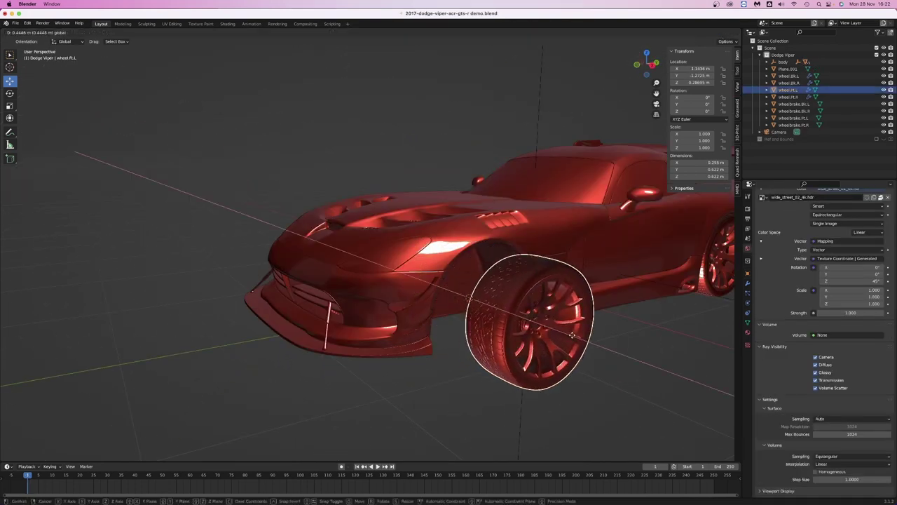
Move the front-left wheel 0.81 m along X, cancel its rotation, and frame it from the right
key("g")
key("x")
key("Return")
key("r")
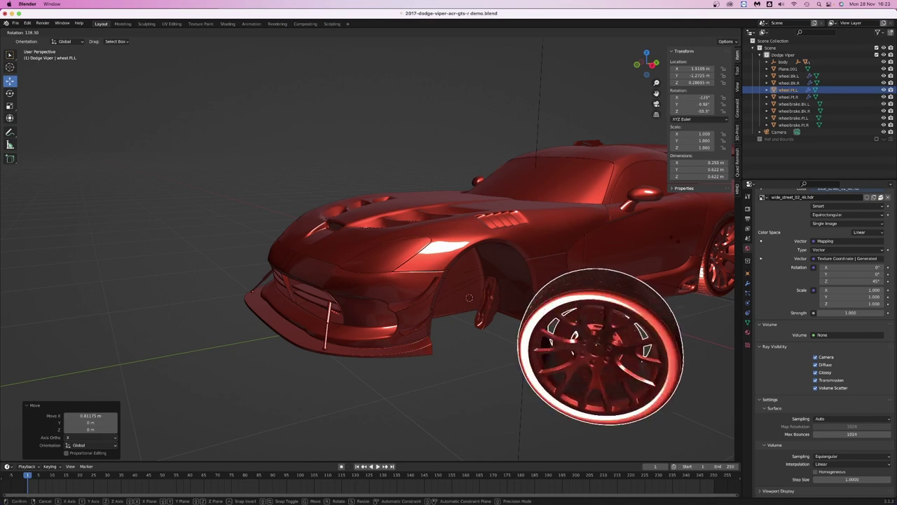
key("Escape")
key("KP_3")
key("KP_Decimal")
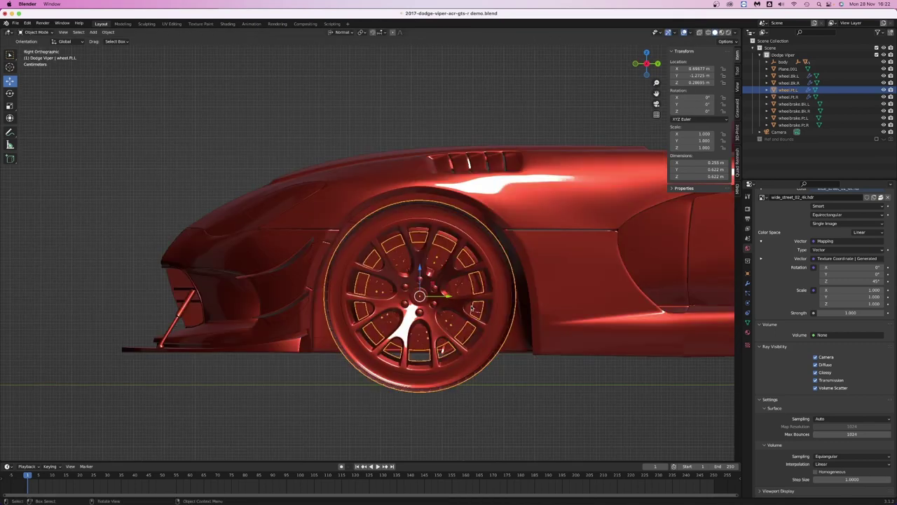
Select the front-left brake caliper and cancel a trial rotation, leaving it unrotated
left_click(471, 309)
key("r")
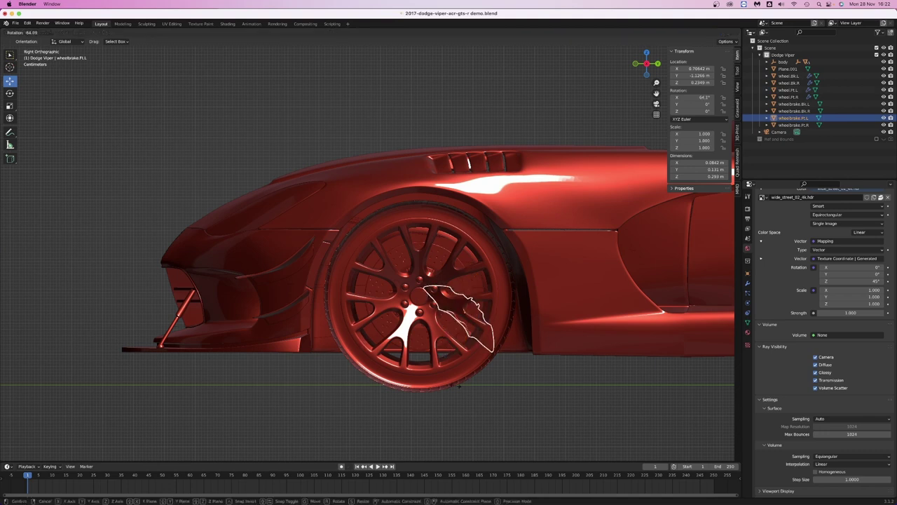
key("Escape")
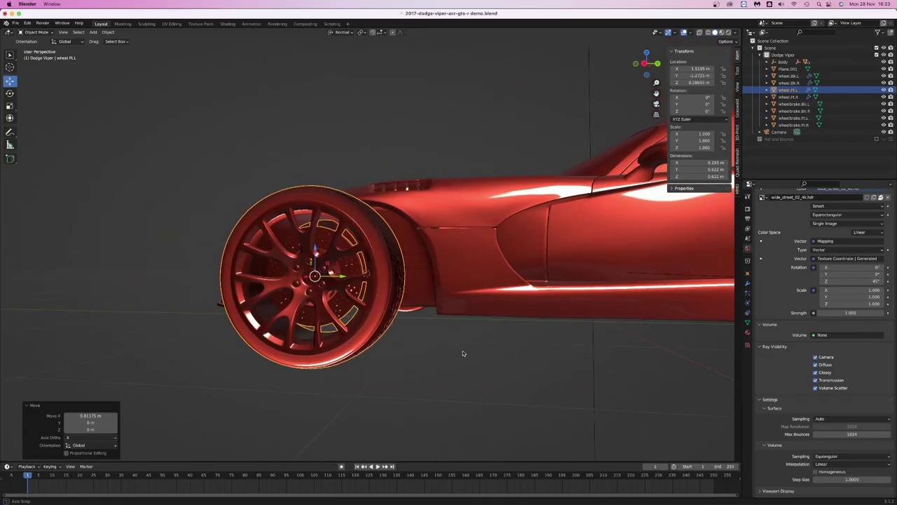
scroll(466, 351, "right", 10)
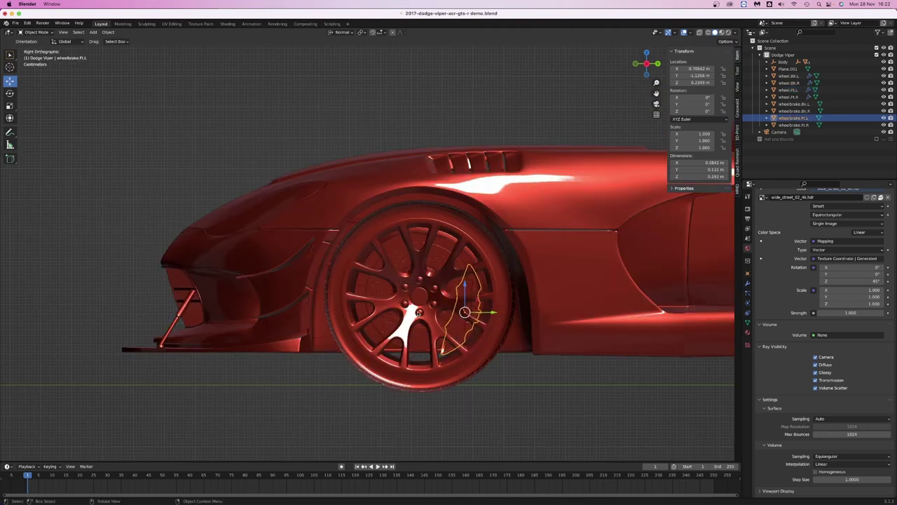
Snap the 3D cursor to the front-left wheel's centre
left_click(416, 314)
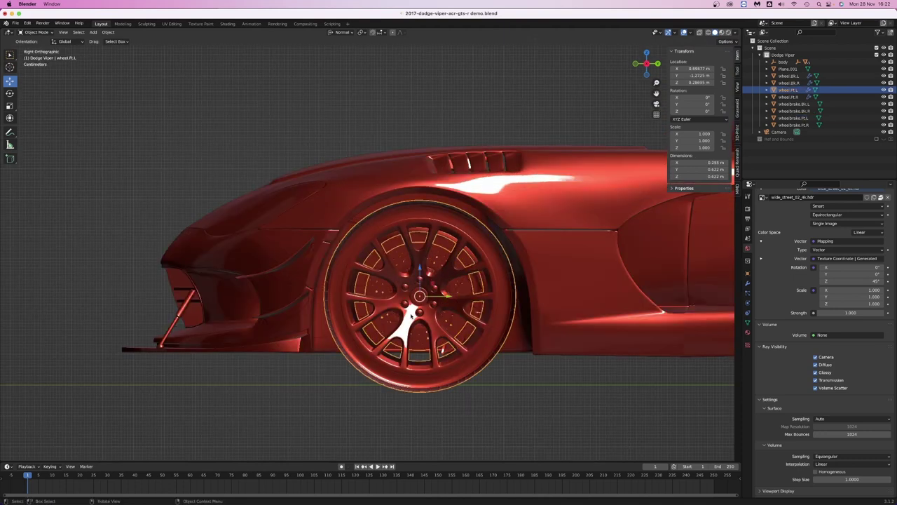
key("shift+s")
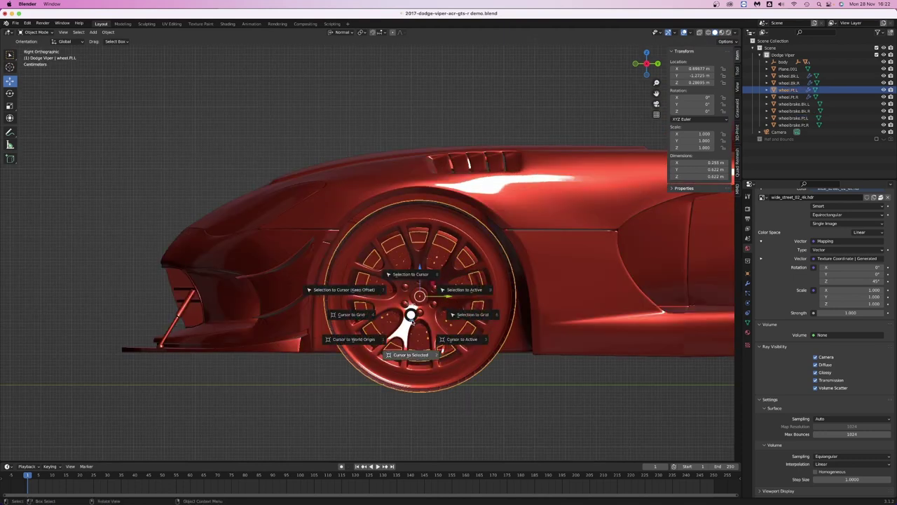
left_click(415, 355)
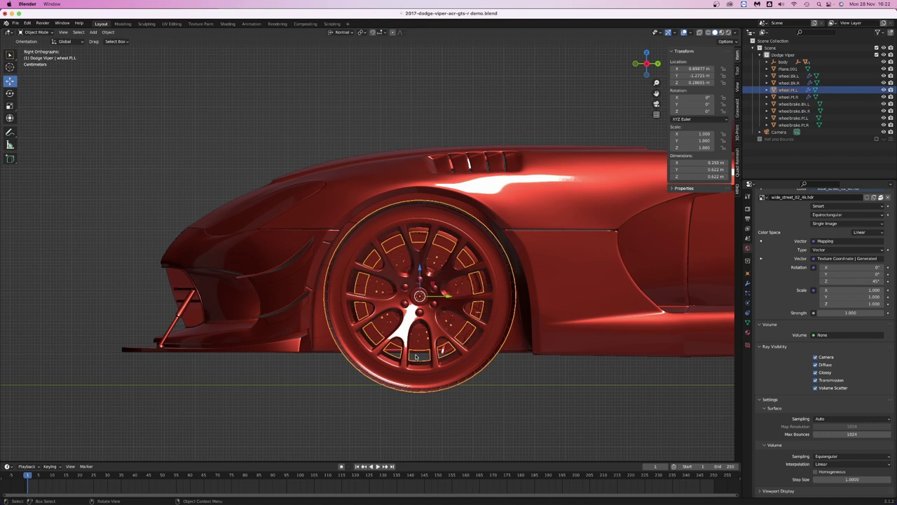
Set the front-left brake caliper's origin to the 3D cursor
left_click(461, 324)
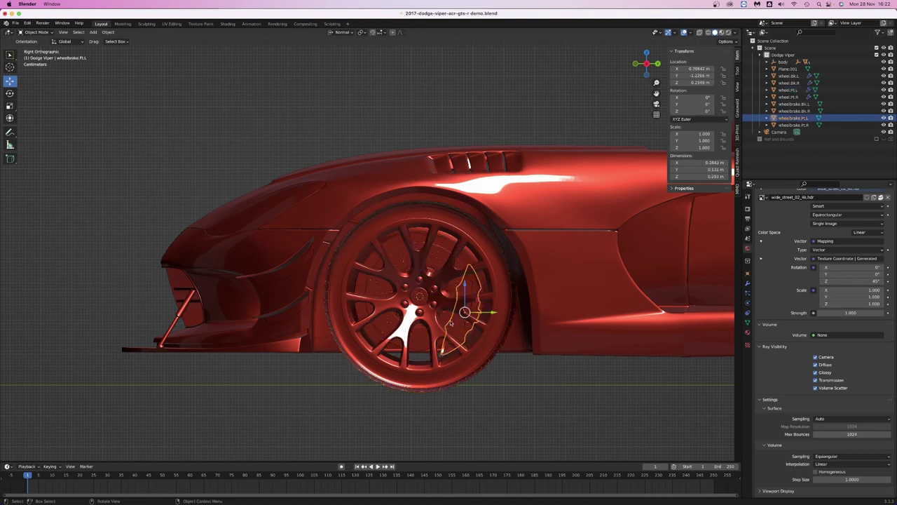
left_click(110, 32)
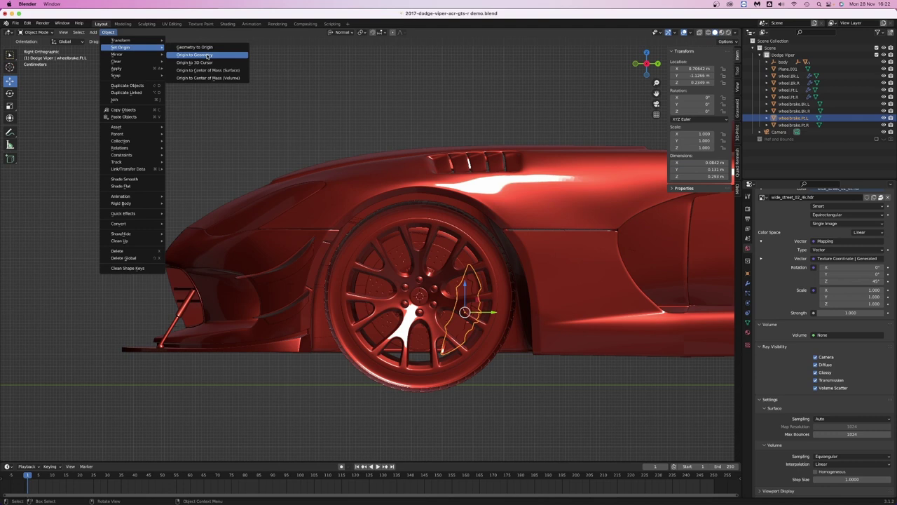
left_click(208, 63)
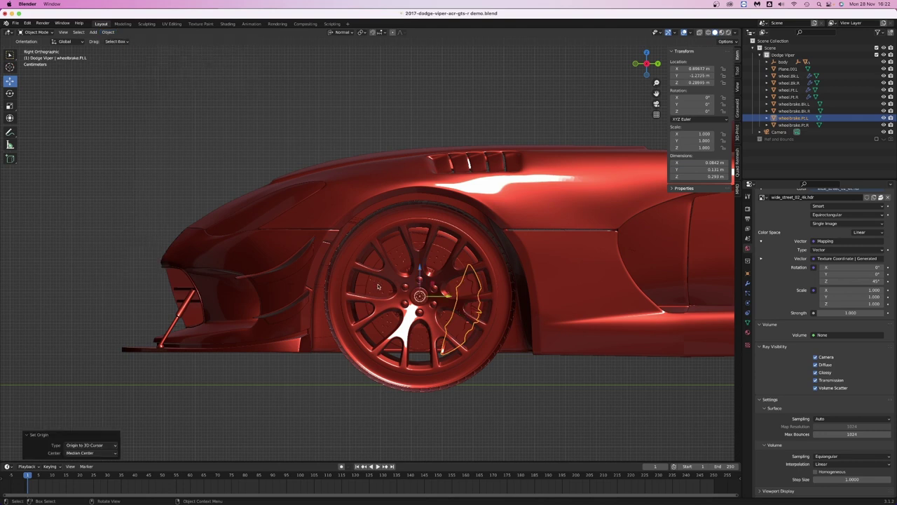
left_click(575, 210)
middle_click_drag(574, 211, 580, 379)
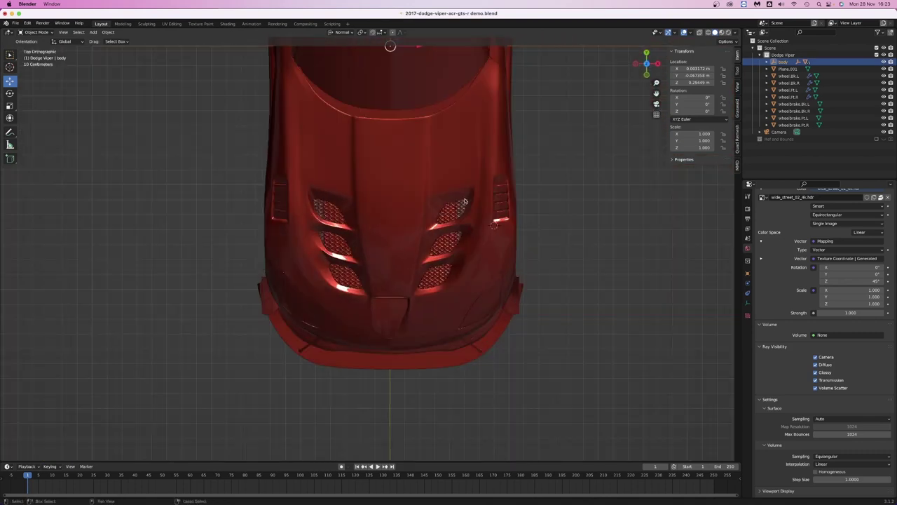
Centre the car in top view, then slide the suspension control along its local Y
scroll(464, 202, "down", 5)
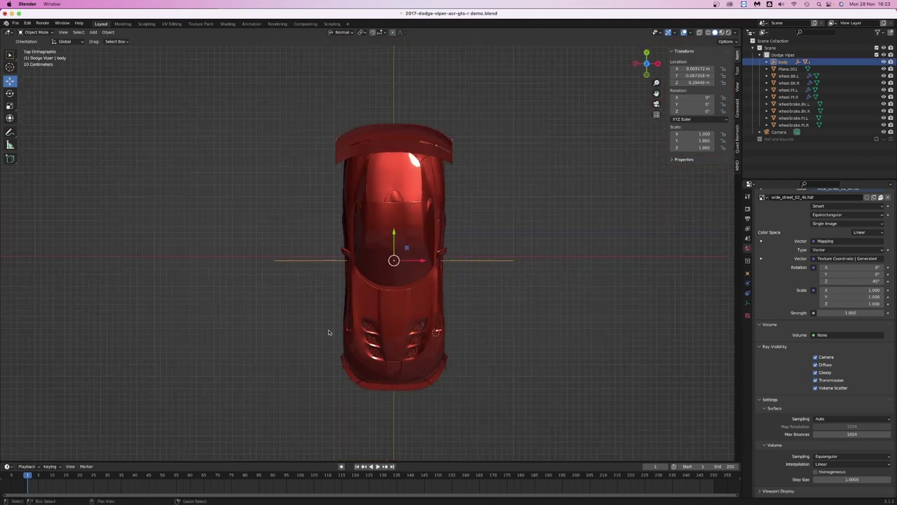
middle_click_drag(282, 312, 349, 243, "shift")
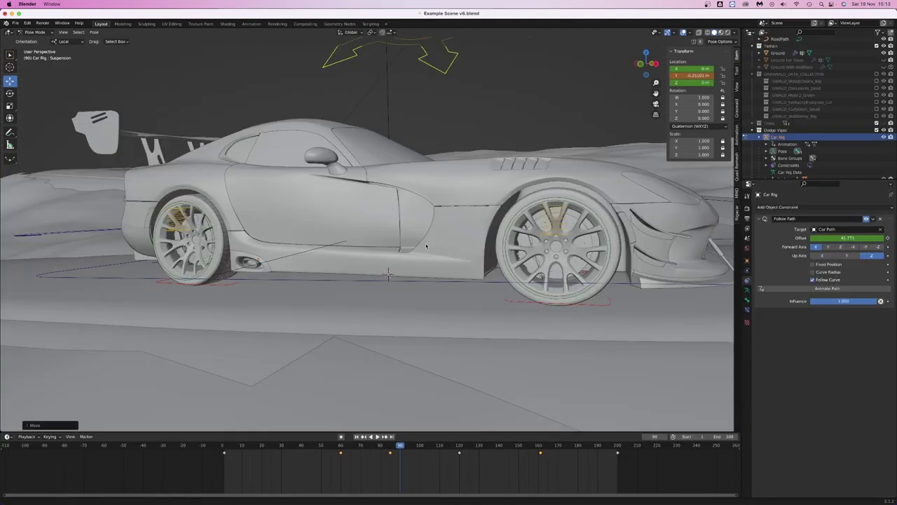
middle_click_drag(426, 246, 414, 221)
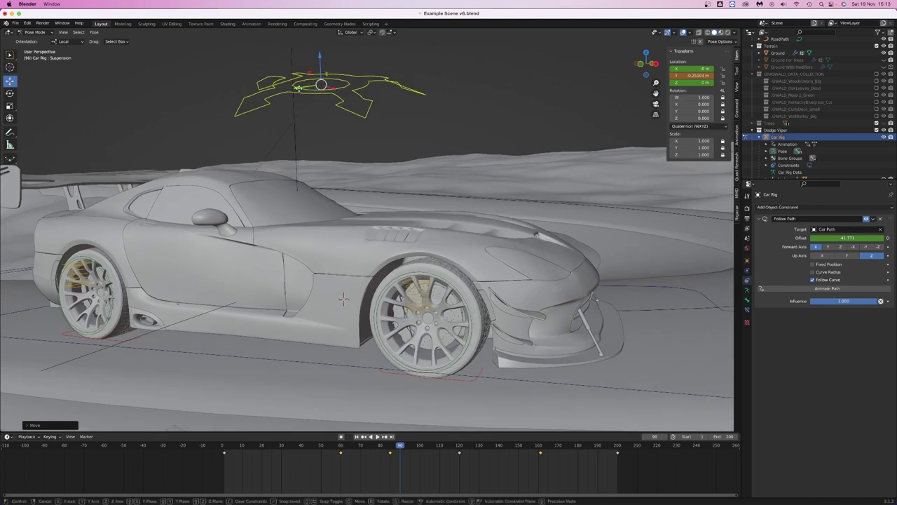
key("g")
key("y")
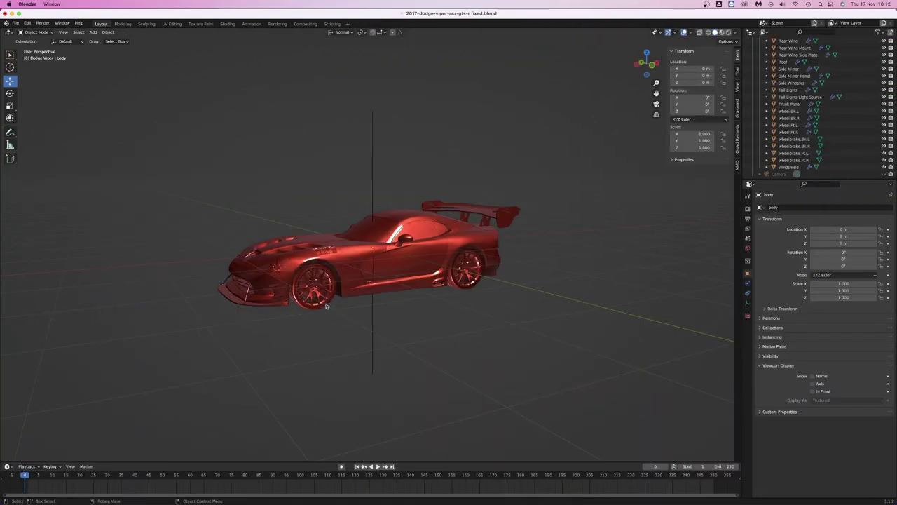
Snap the 3D cursor to the selected left wheels and set the brake's origin there
left_click(326, 306)
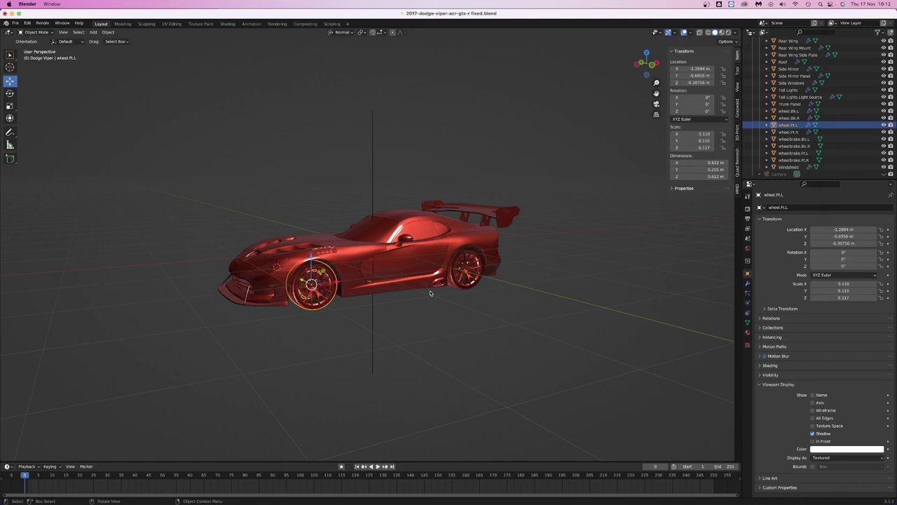
left_click(456, 287)
middle_click_drag(457, 287, 403, 287)
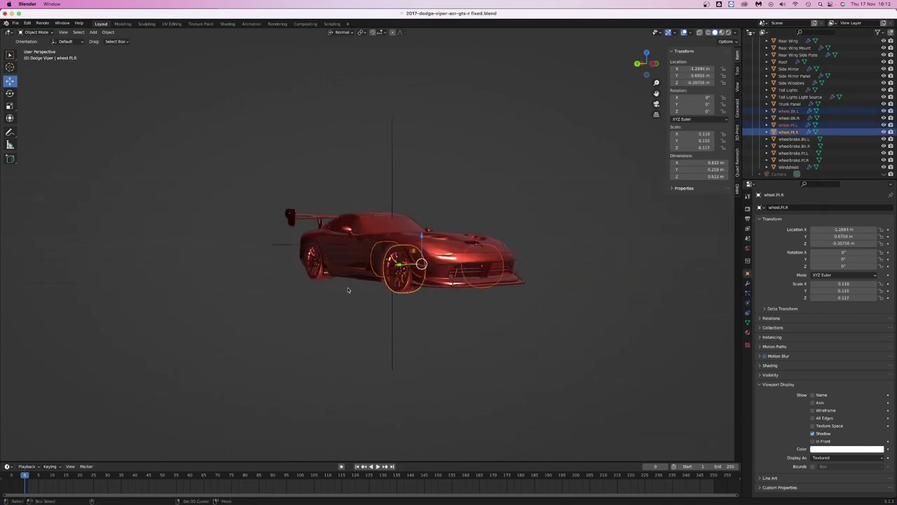
key("shift+s")
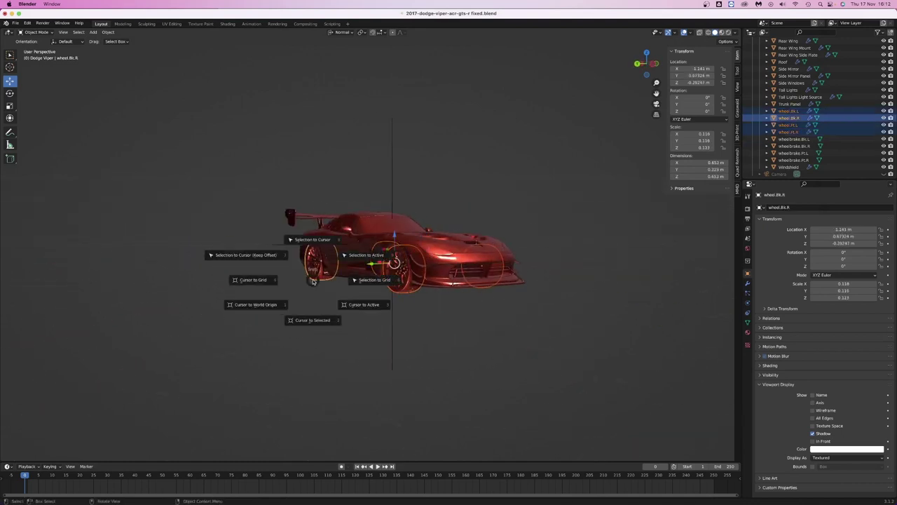
left_click(314, 319)
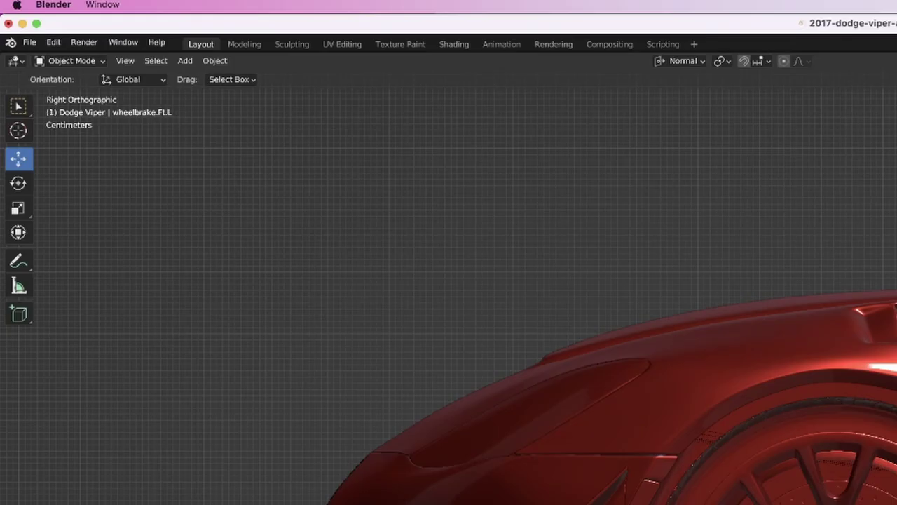
left_click(223, 61)
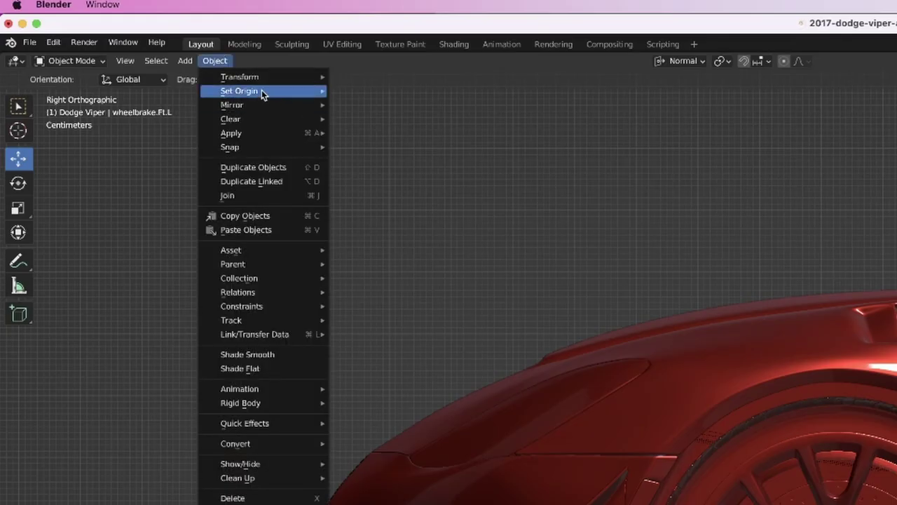
mouse_move(275, 90)
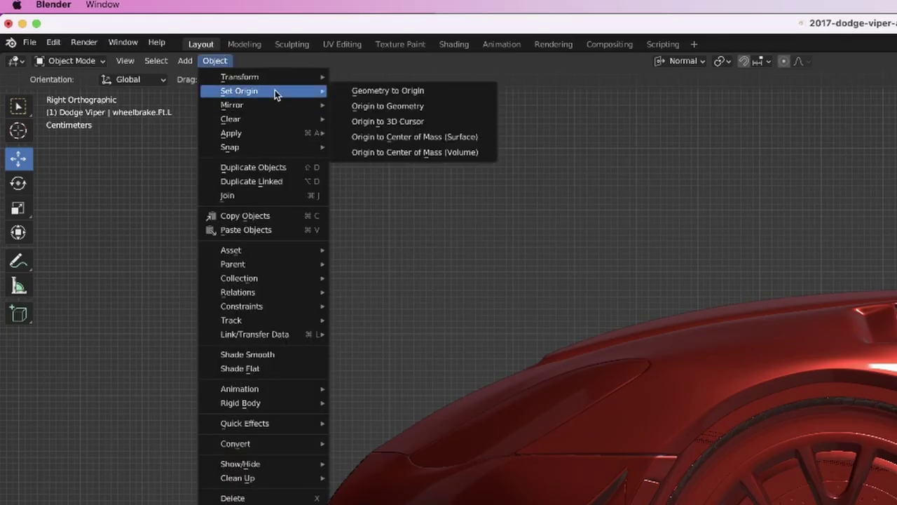
left_click(417, 123)
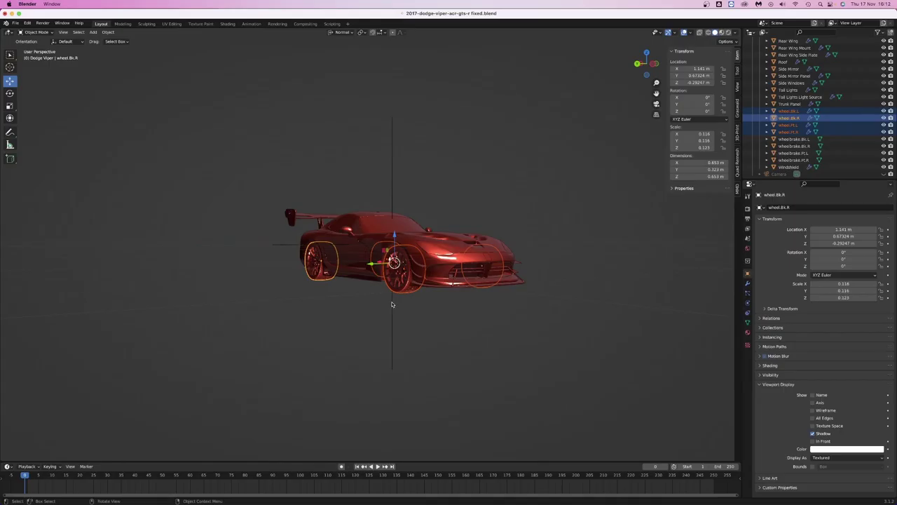
Snap the car body to the 3D cursor
left_click(393, 304)
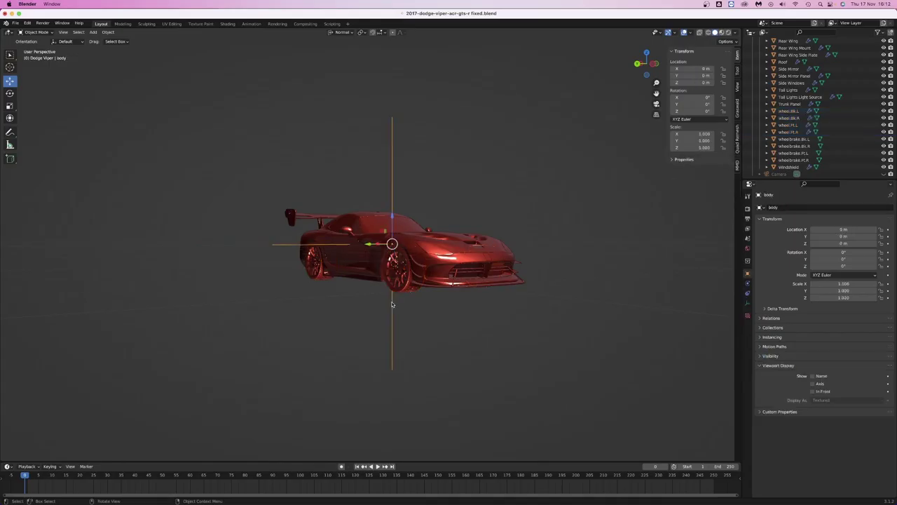
key("shift+s")
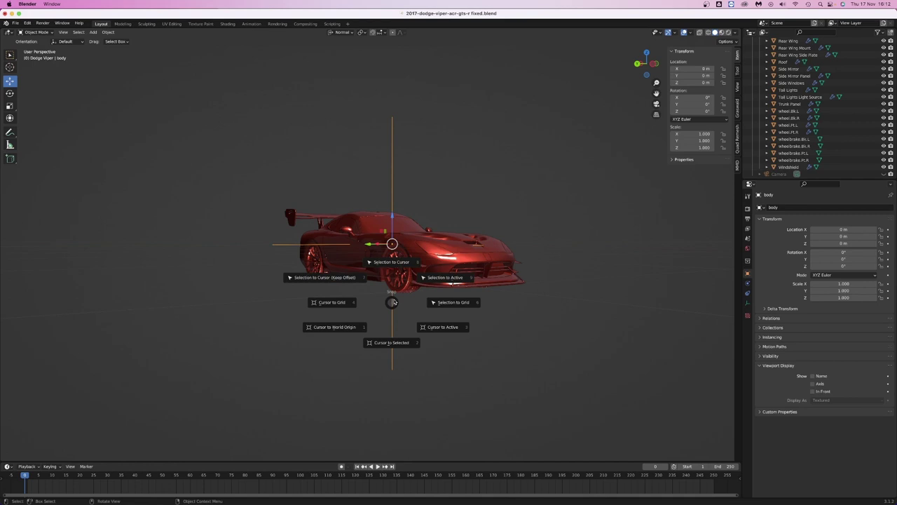
left_click(392, 264)
middle_click_drag(466, 327, 373, 329)
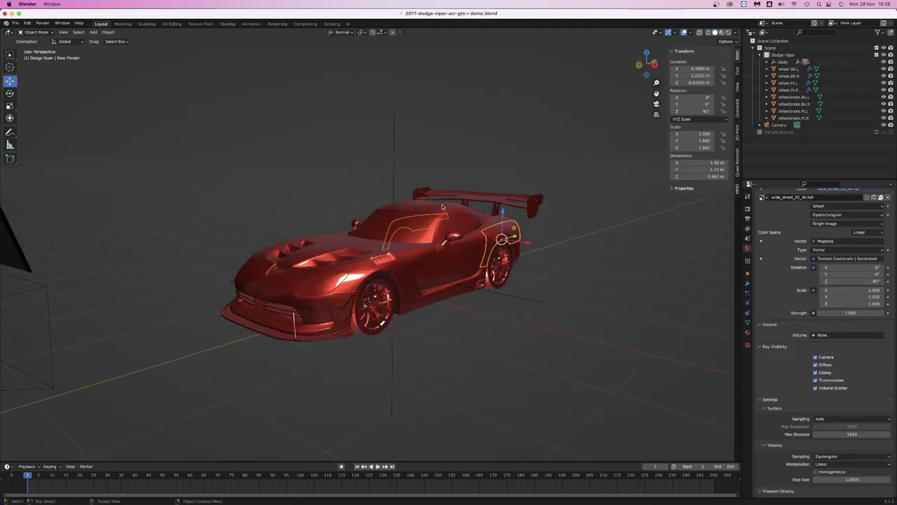
Inspect the car body and hood up close, cancelling a trial rotation
middle_click_drag(490, 213, 489, 293)
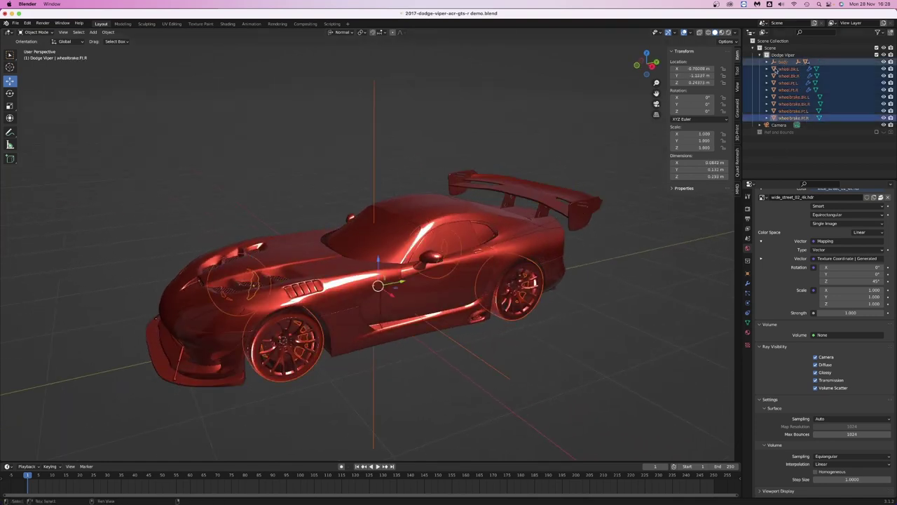
middle_click_drag(238, 247, 226, 237)
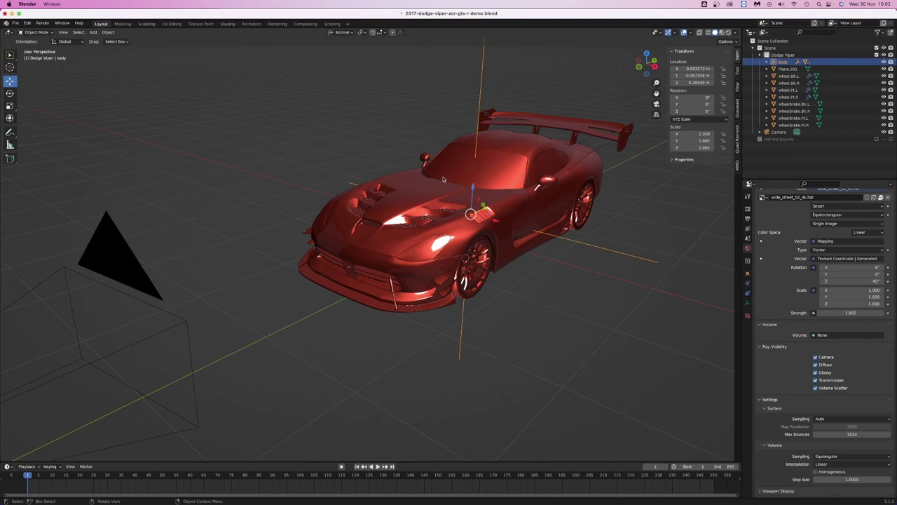
left_click(445, 199)
scroll(553, 289, "up", 5)
middle_click_drag(554, 288, 395, 238)
scroll(542, 208, "up", 3)
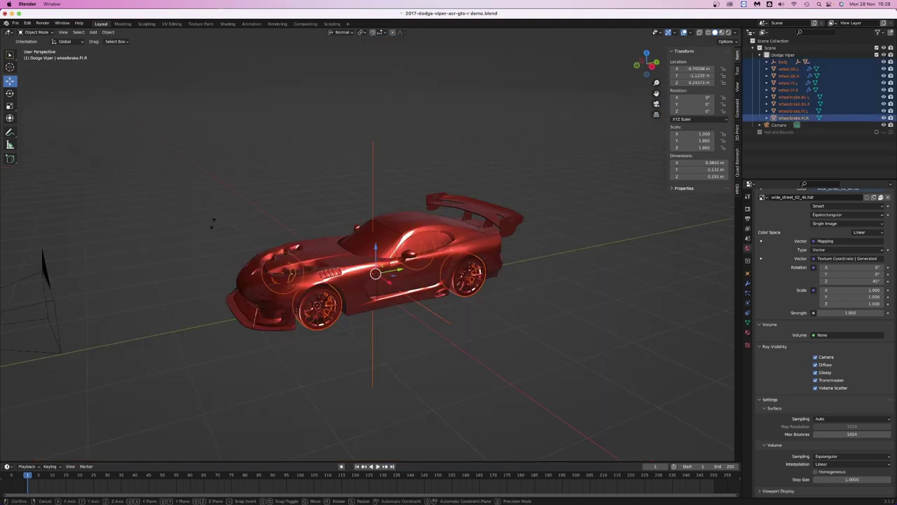
key("r")
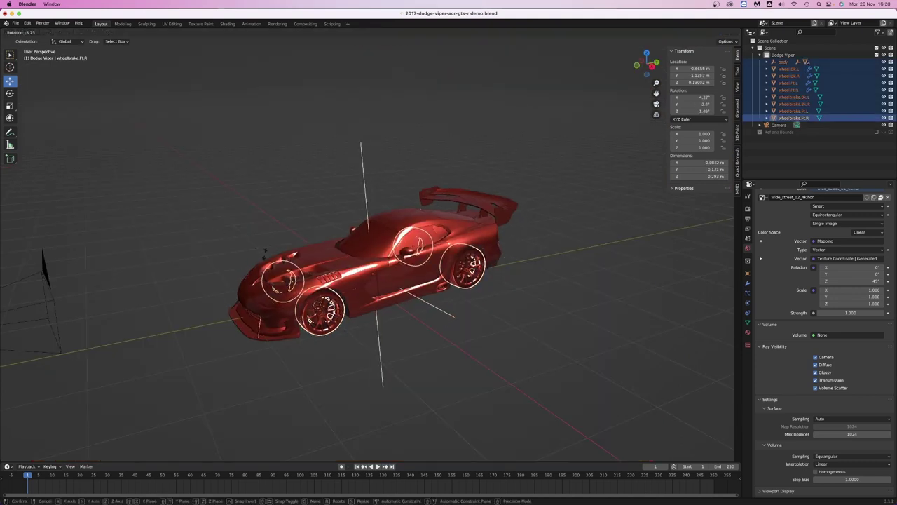
key("Escape")
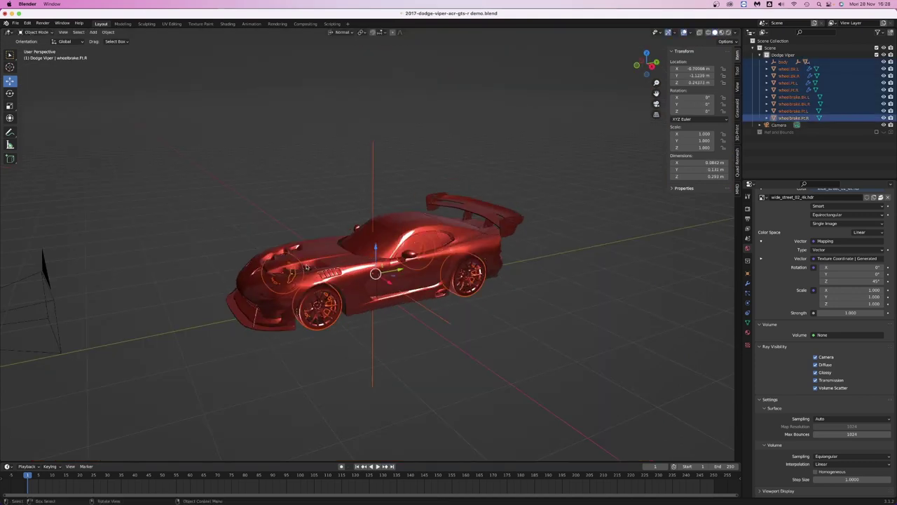
Rotate all Dodge Viper objects 180° around Z and apply the rotation
left_click(789, 121, "shift")
type("rz180")
key("Return")
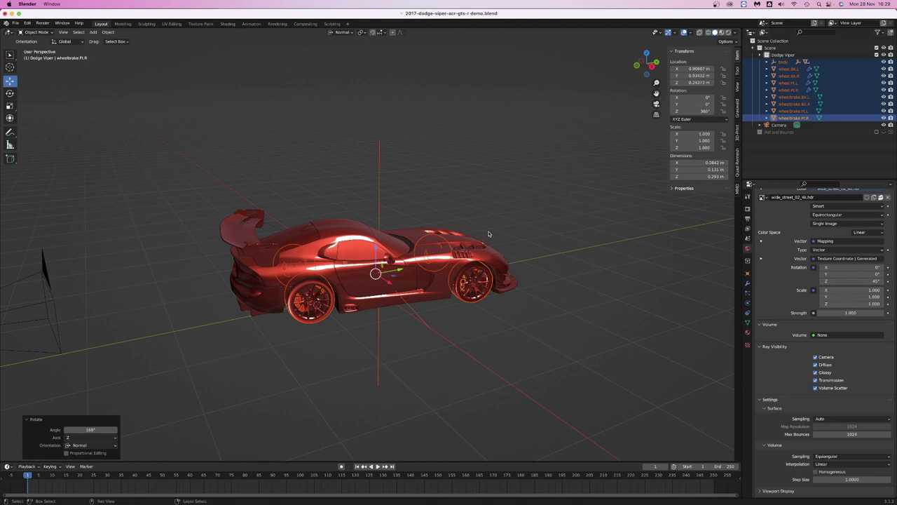
key("ctrl+z")
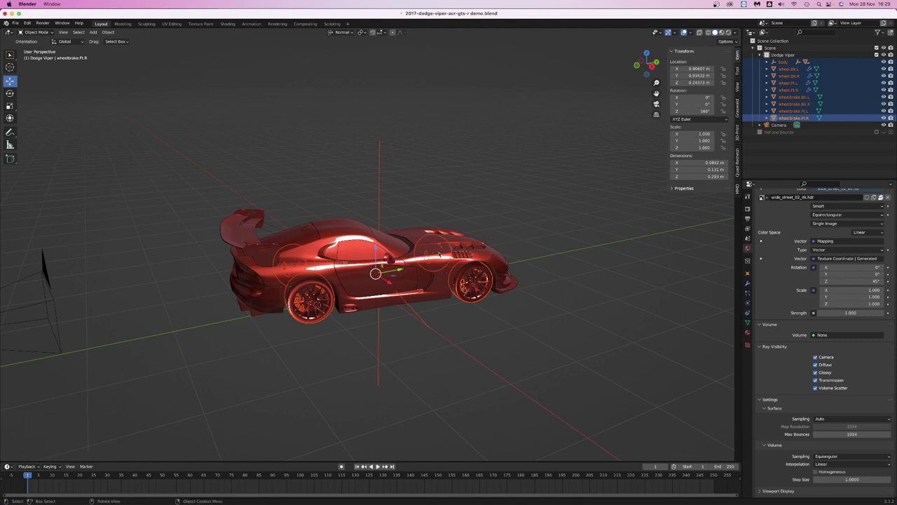
key("ctrl+a")
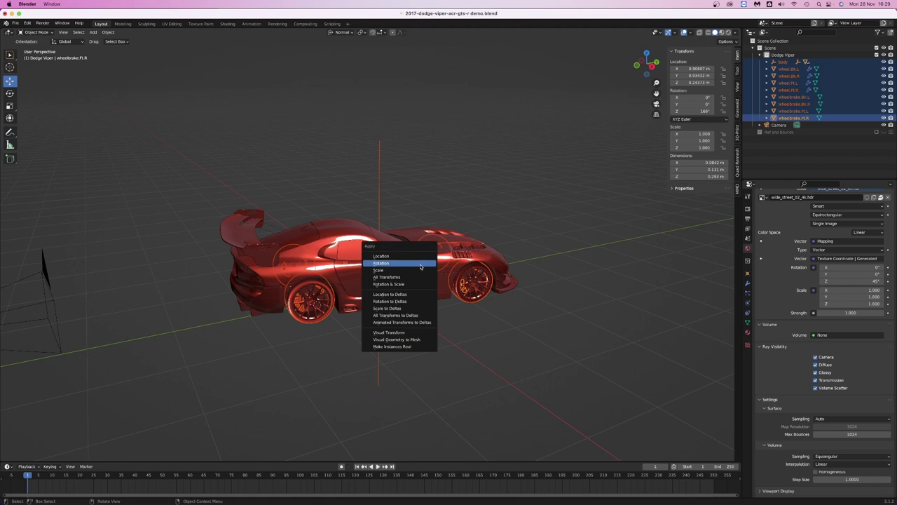
left_click(412, 263)
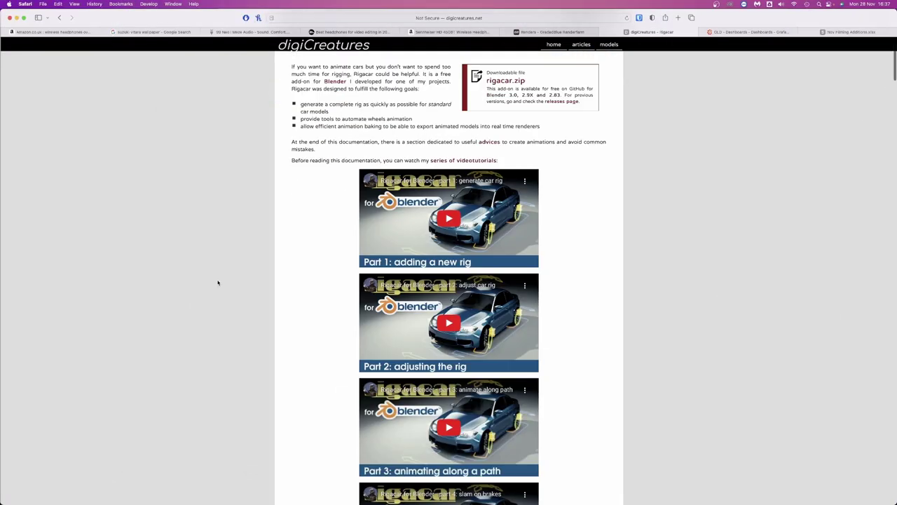
Scroll the Rigacar documentation down to the Prepare your model and Check origins sections
scroll(217, 282, "down", 10)
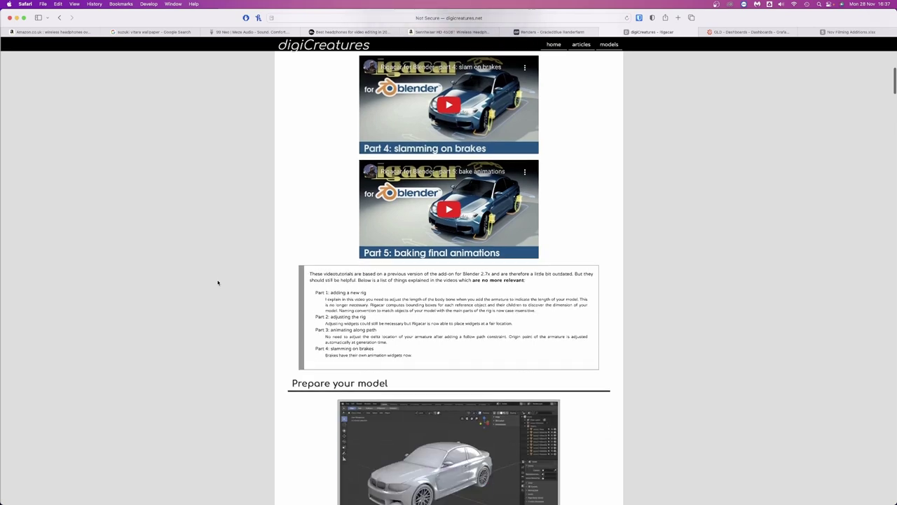
scroll(218, 282, "down", 20)
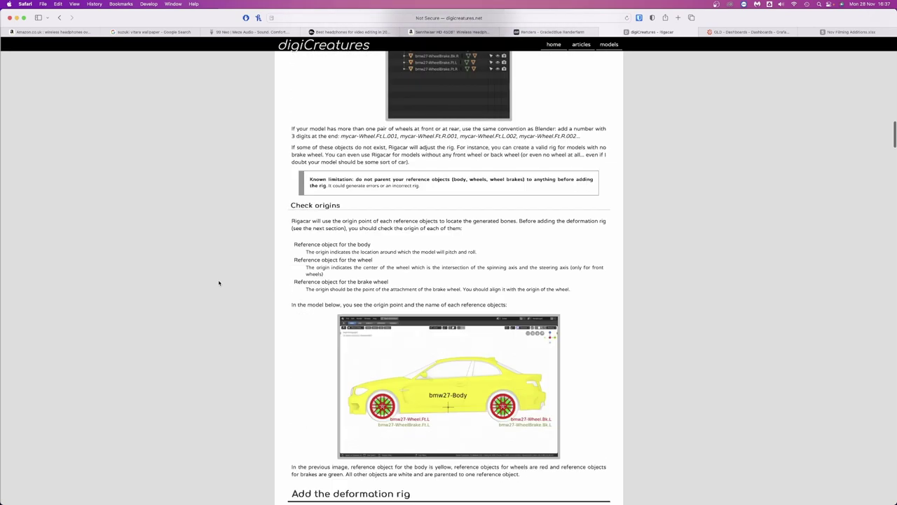
scroll(157, 302, "up", 20)
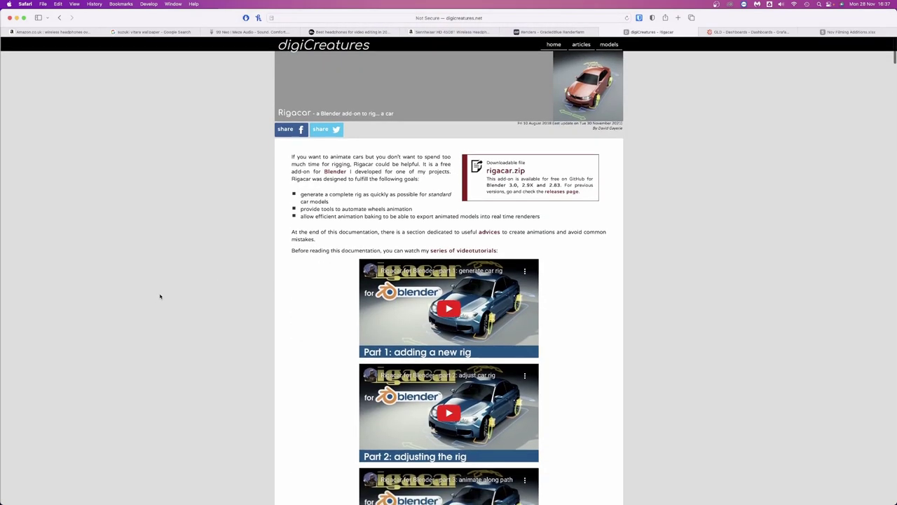
scroll(160, 296, "down", 2)
scroll(159, 295, "down", 15)
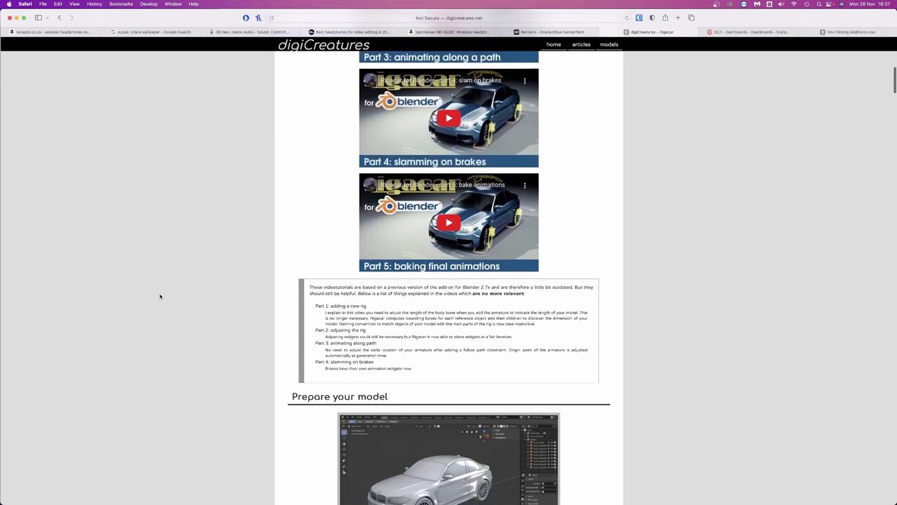
scroll(160, 296, "down", 15)
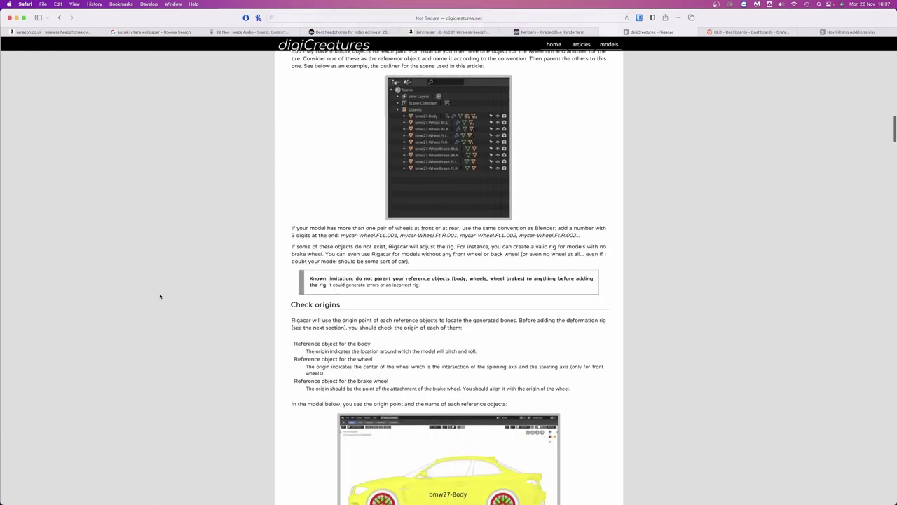
scroll(160, 296, "down", 15)
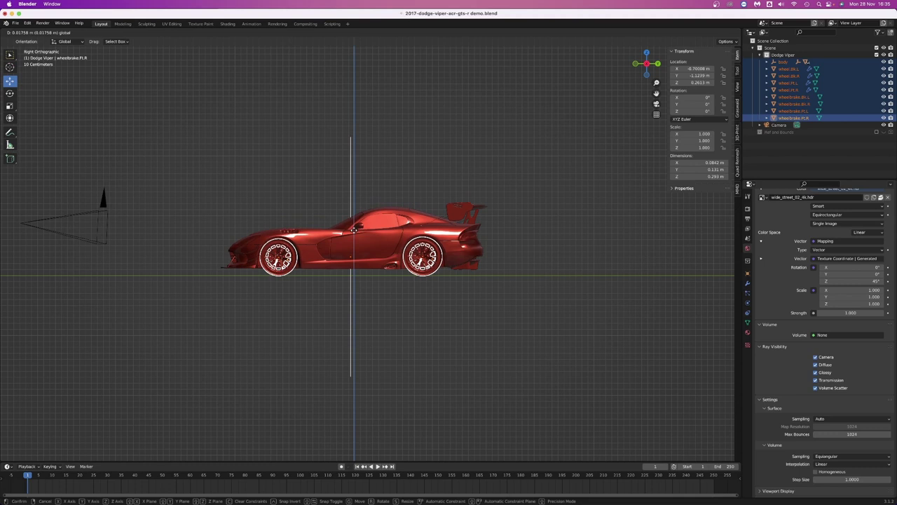
Place the last wheel brake, select it, and add a car deformation rig
left_click(355, 231)
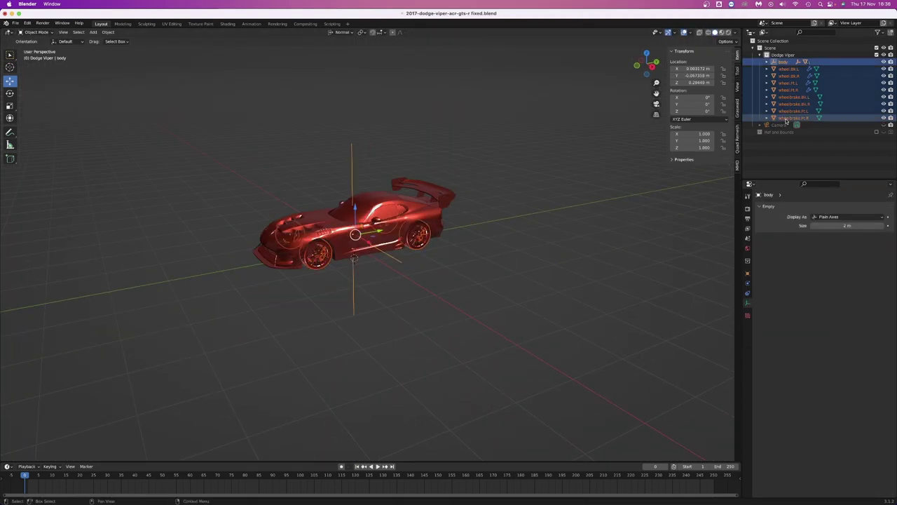
left_click(785, 119, "ctrl")
key("shift+a")
mouse_move(513, 189)
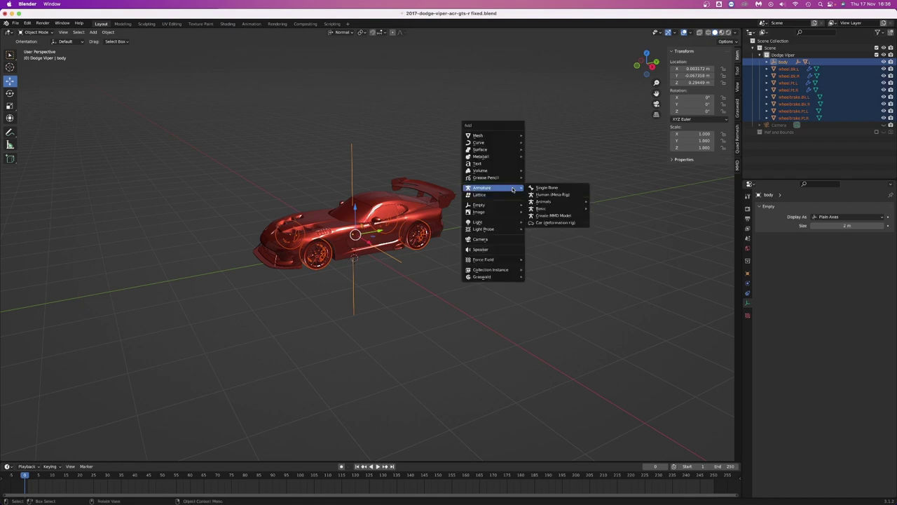
left_click(552, 223)
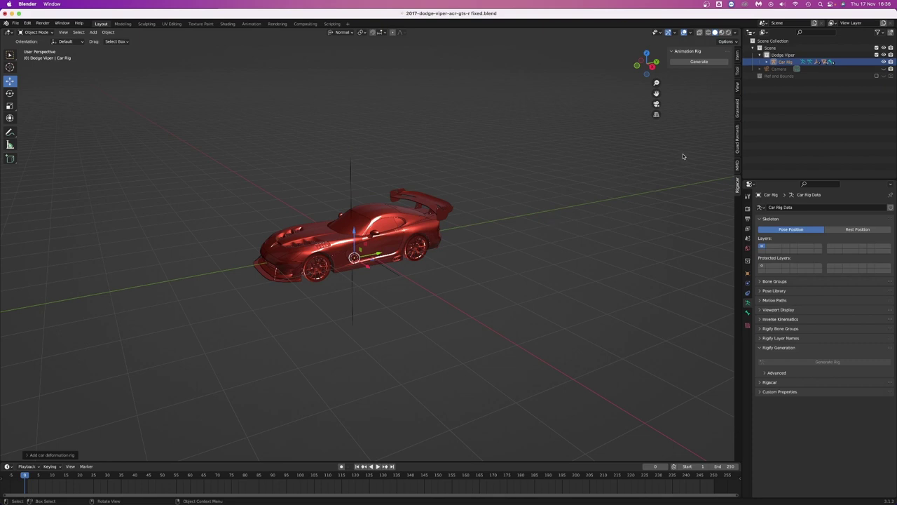
Select Car Rig and generate its animation rig
left_click(785, 62)
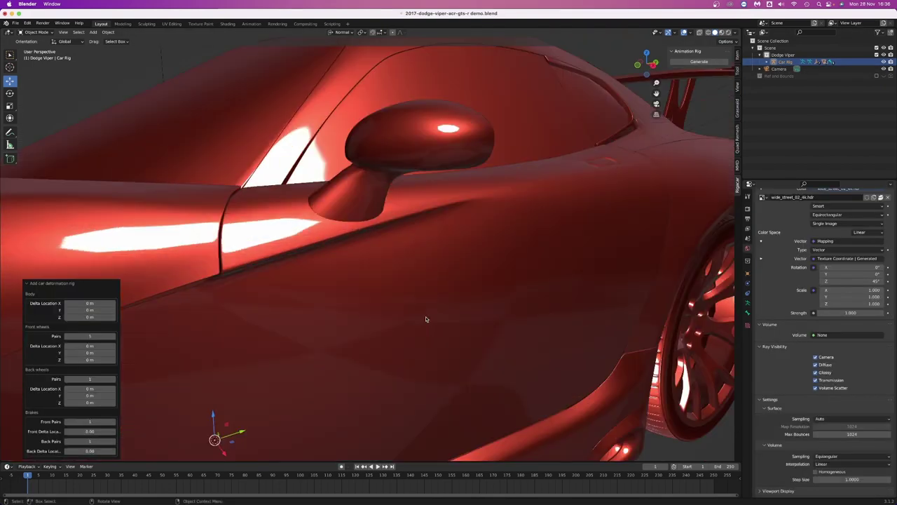
middle_click_drag(426, 317, 449, 313)
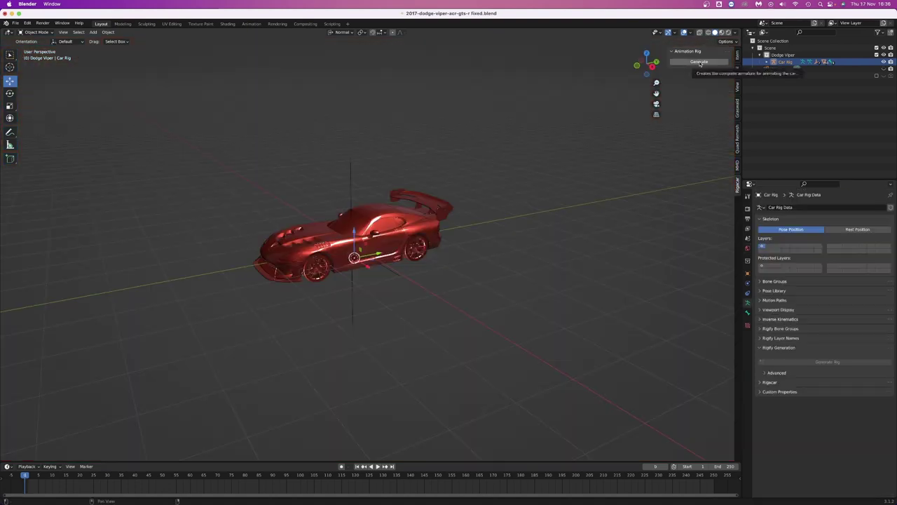
left_click(700, 62)
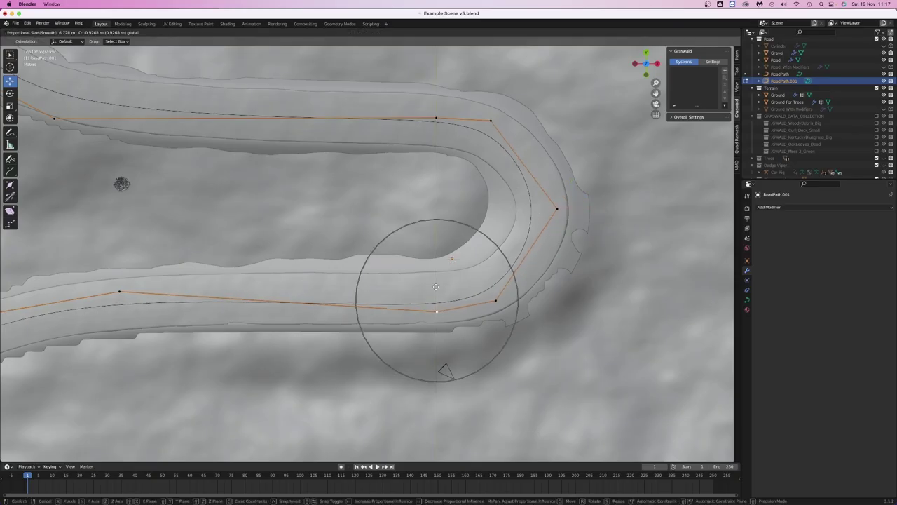
Slide the lower, top and lower-right road path points along Y
left_click(436, 287)
left_click(436, 118)
key("g")
key("y")
left_click(436, 105)
left_click(504, 309)
key("g")
key("y")
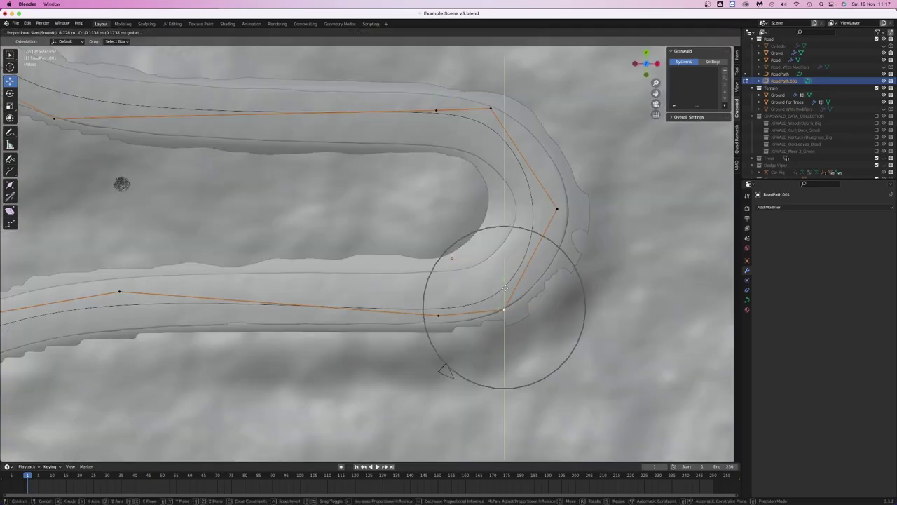
left_click(505, 287)
Slide the next lower point and the top-right point of the road path along Y
left_click(438, 315)
key("g")
key("y")
left_click(437, 285)
left_click(491, 108)
key("g")
key("y")
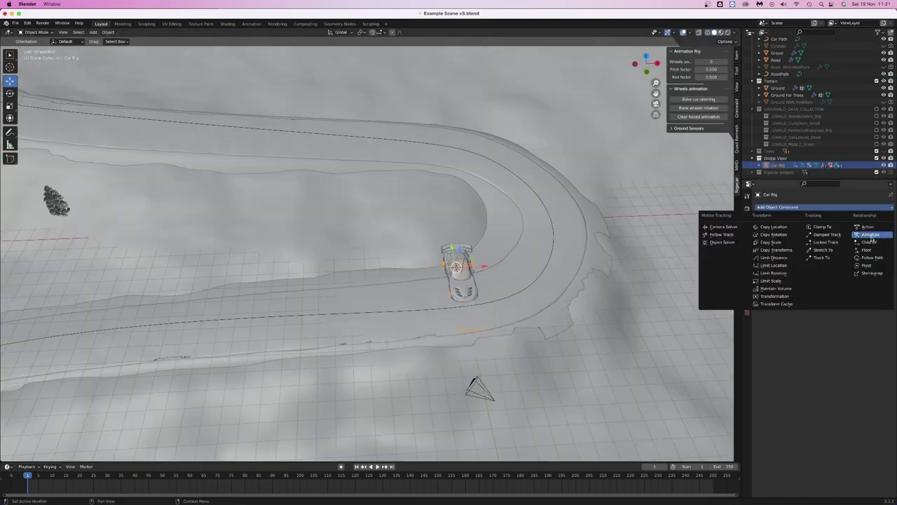
Give Car Rig a Follow Path constraint targeting Car Path
left_click(866, 269)
left_click(841, 229)
left_click(822, 240)
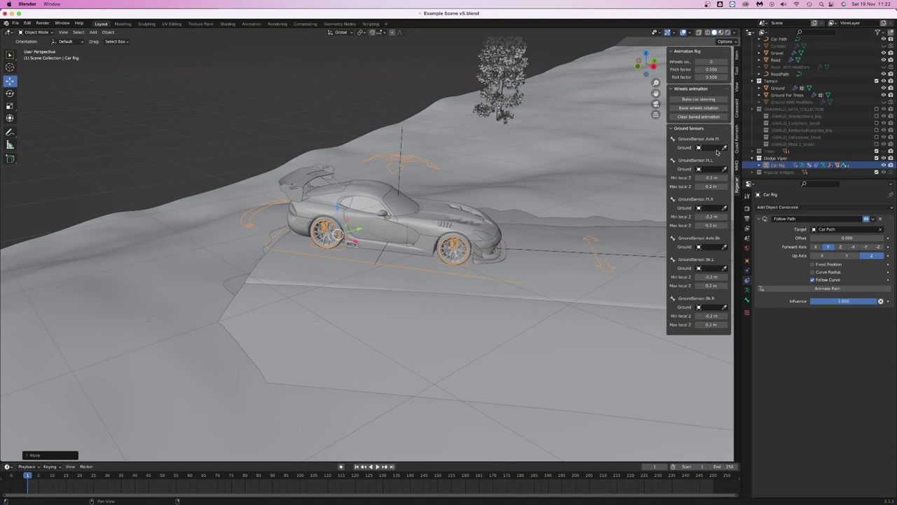
Set the front axle and front-left ground sensors to Road, then bake steering and wheel rotation
left_click(527, 269)
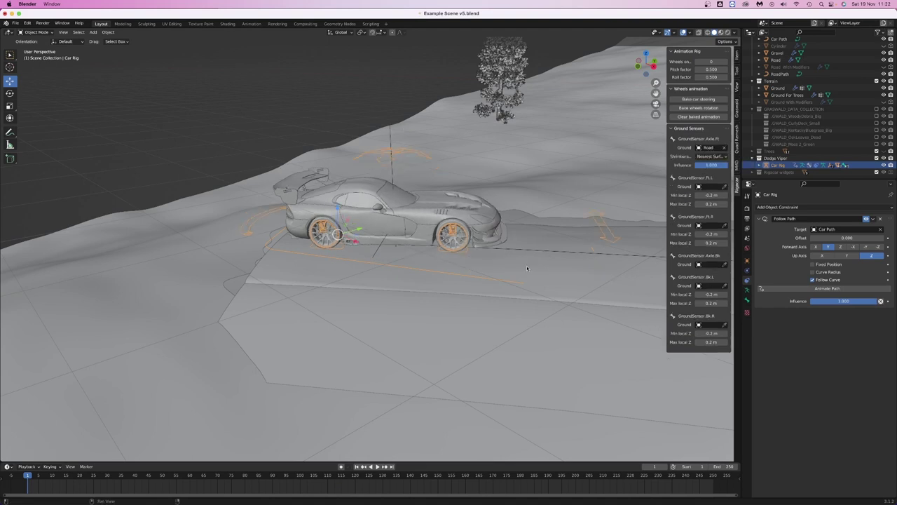
left_click(595, 274)
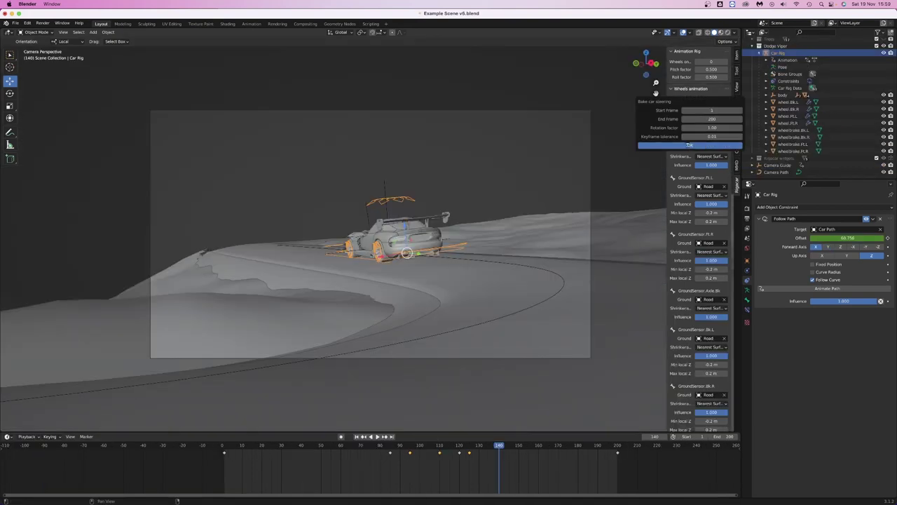
left_click(690, 145)
left_click(698, 108)
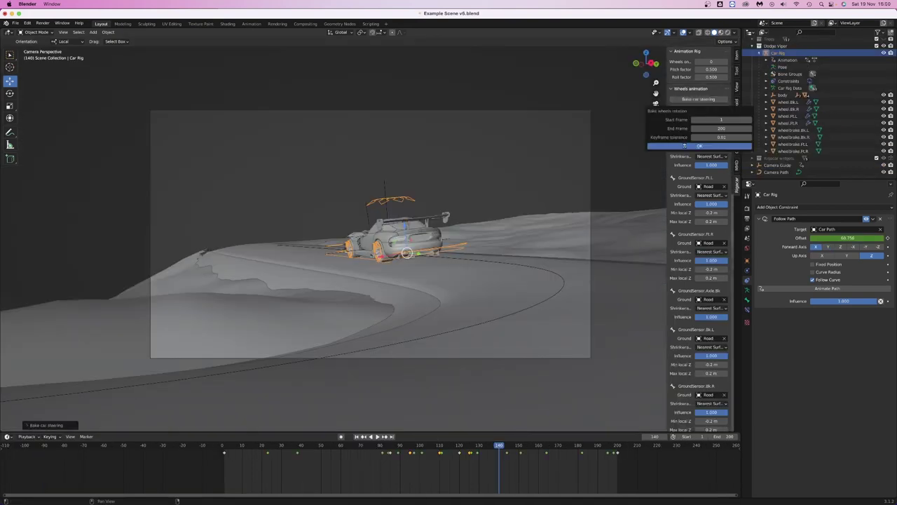
left_click(684, 146)
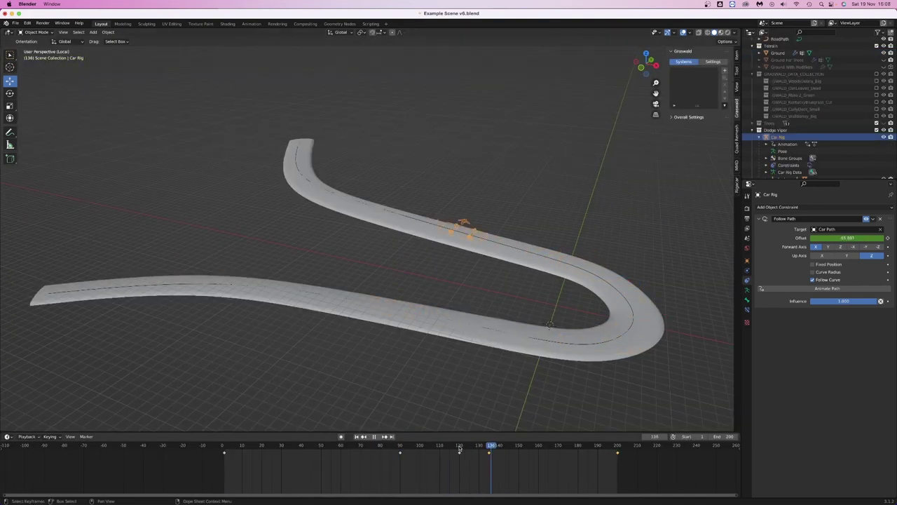
Play back the animation and adjust the Follow Path Offset value to refine the car's travel
key("space")
left_click(378, 452)
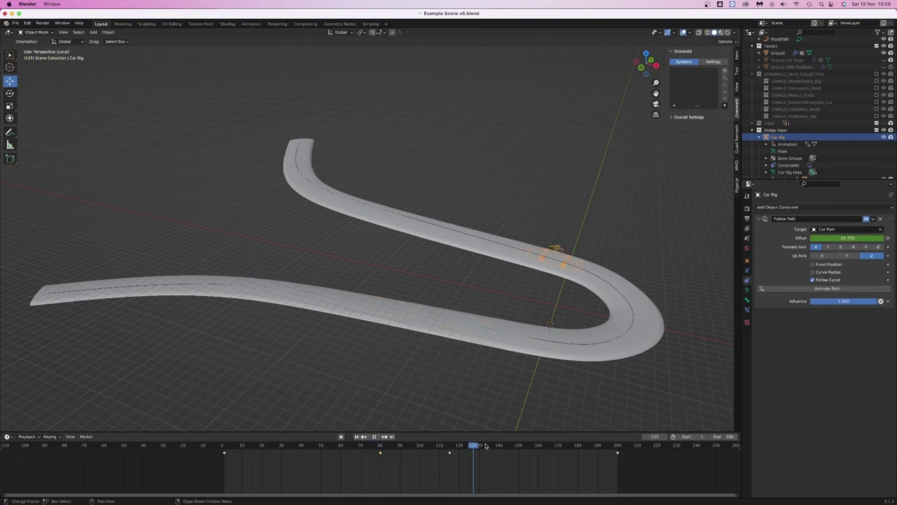
key("Escape")
left_click(846, 238)
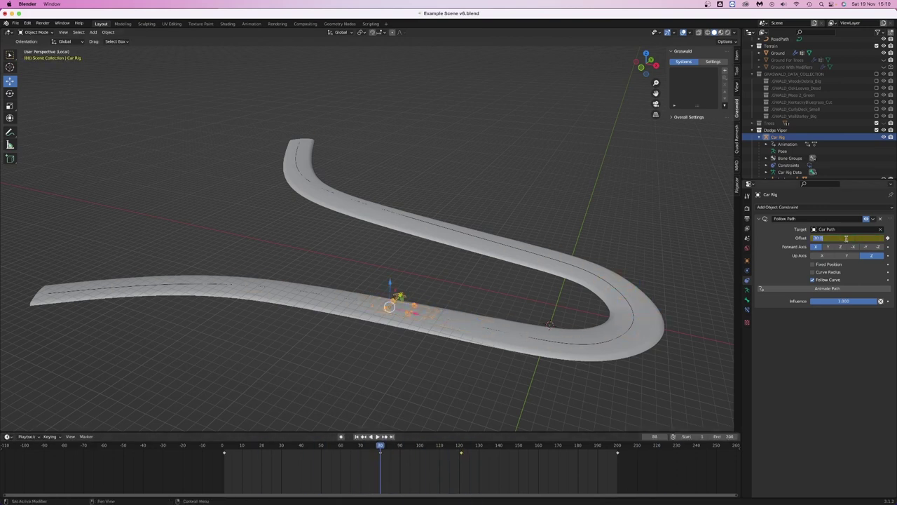
key("space")
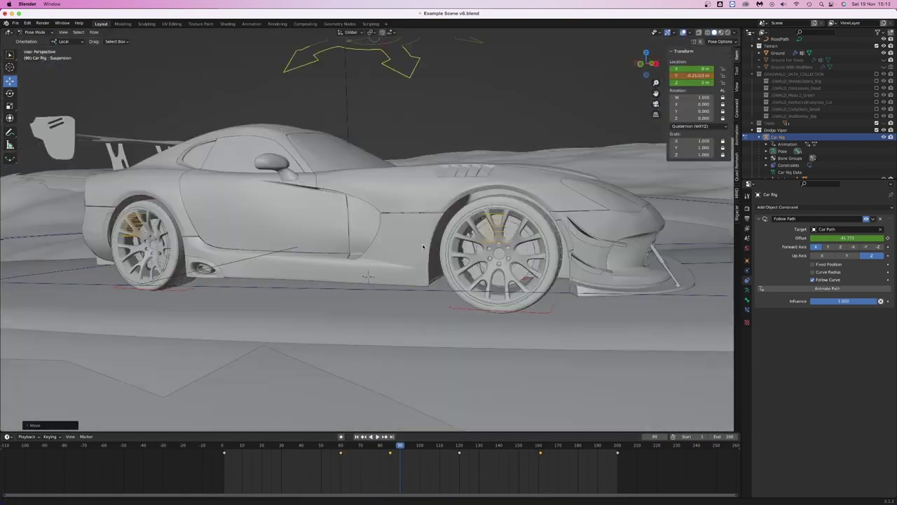
Reposition the Suspension bone and keyframe its pose
key("g")
left_click(391, 100)
key("i")
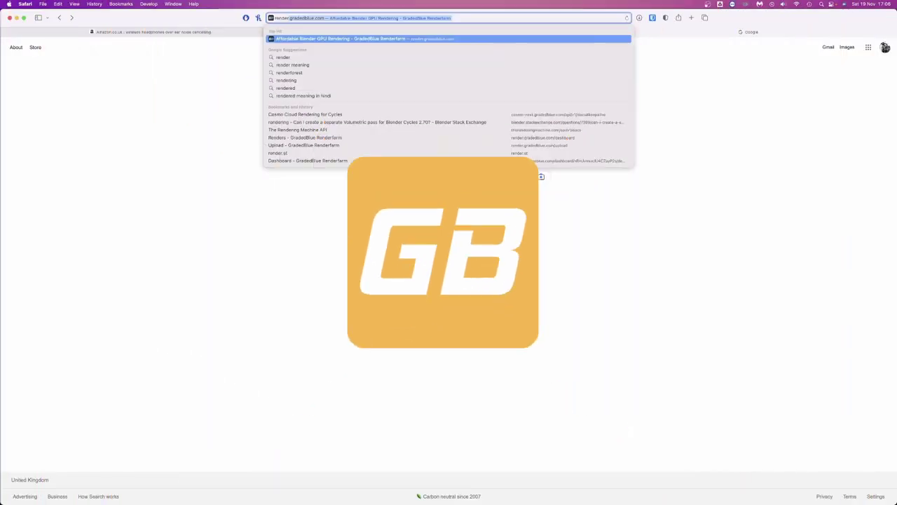
Load render.gradedblue.com in Safari and log in to the renderfarm account
key("Return")
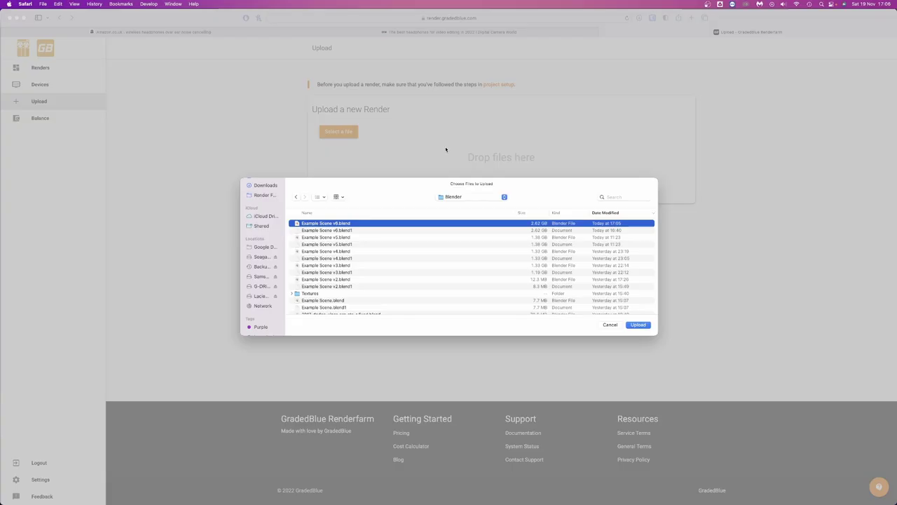
left_click(638, 322)
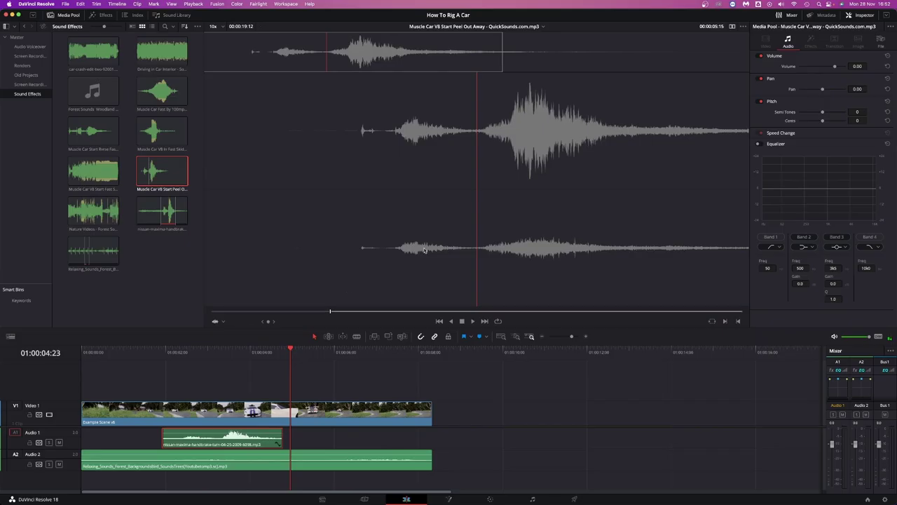
Trim the muscle car sound on A3, nudge it slightly earlier, and scrub the graded footage
key("Delete")
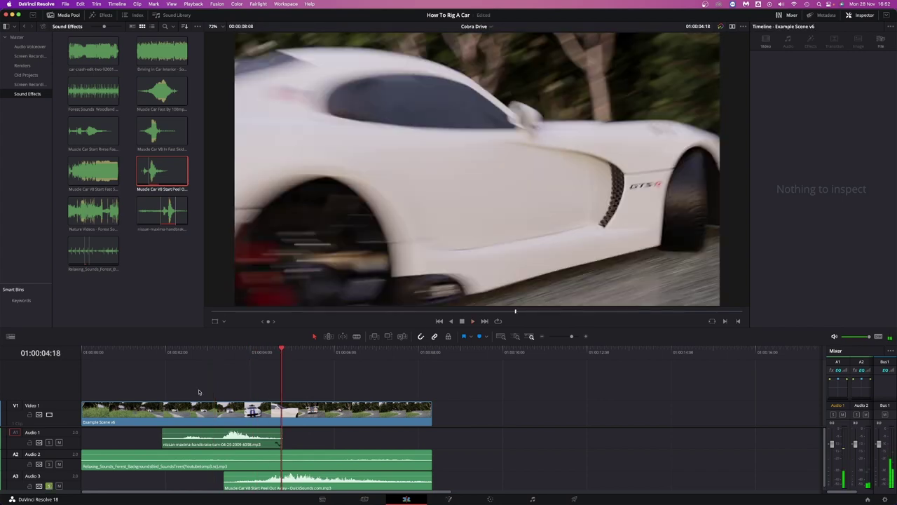
left_click_drag(315, 482, 295, 482)
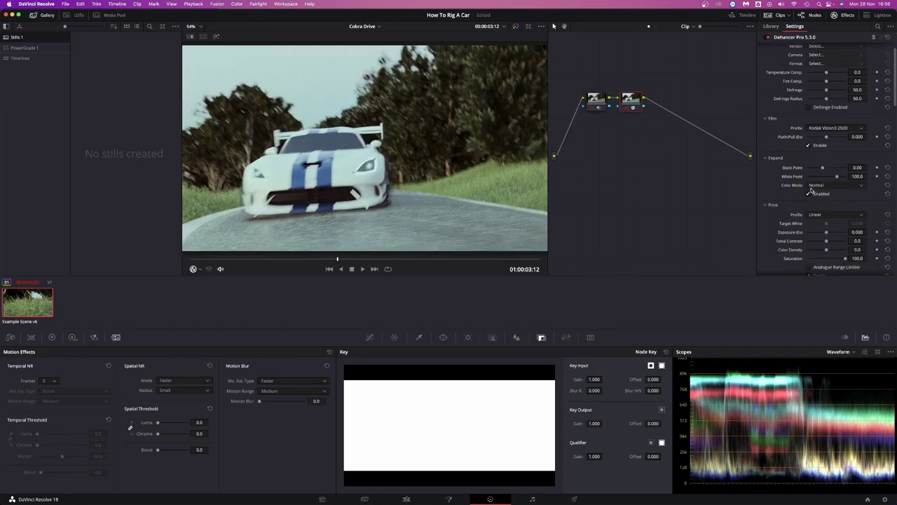
scroll(809, 239, "down", 5)
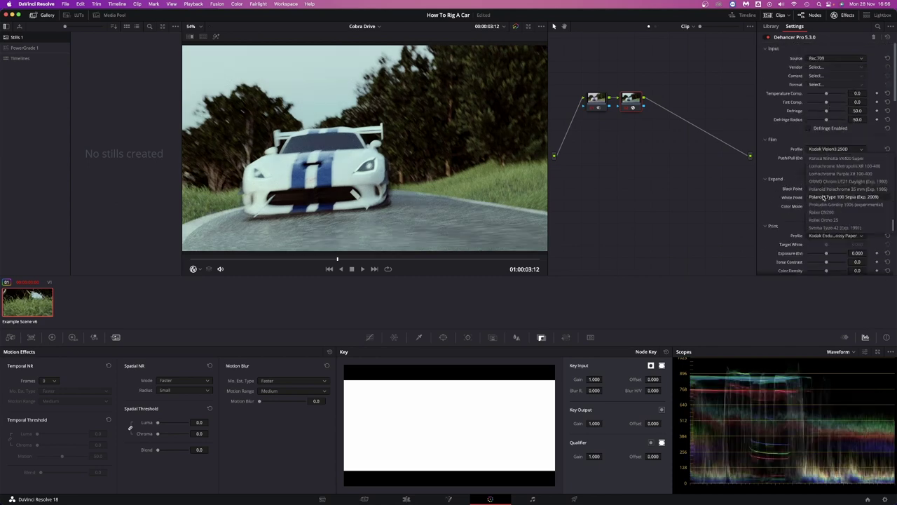
left_click_drag(337, 258, 295, 259)
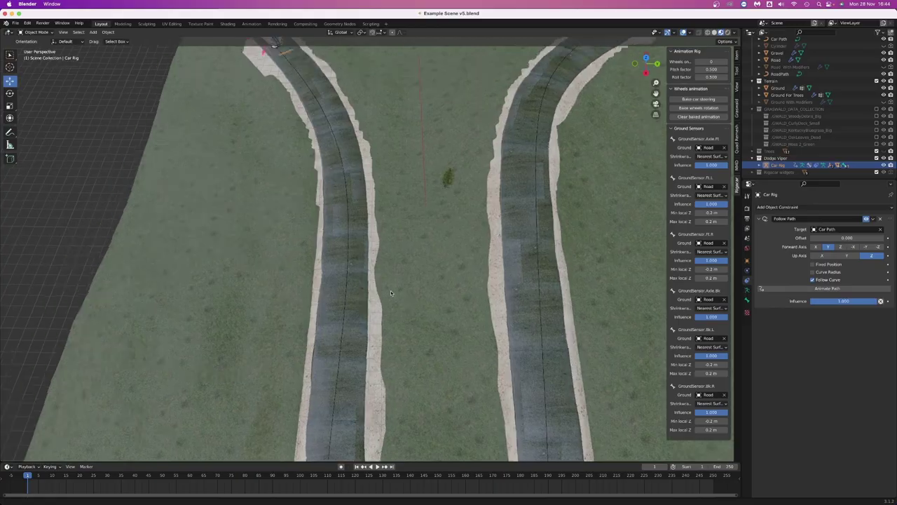
scroll(437, 384, "up", 10)
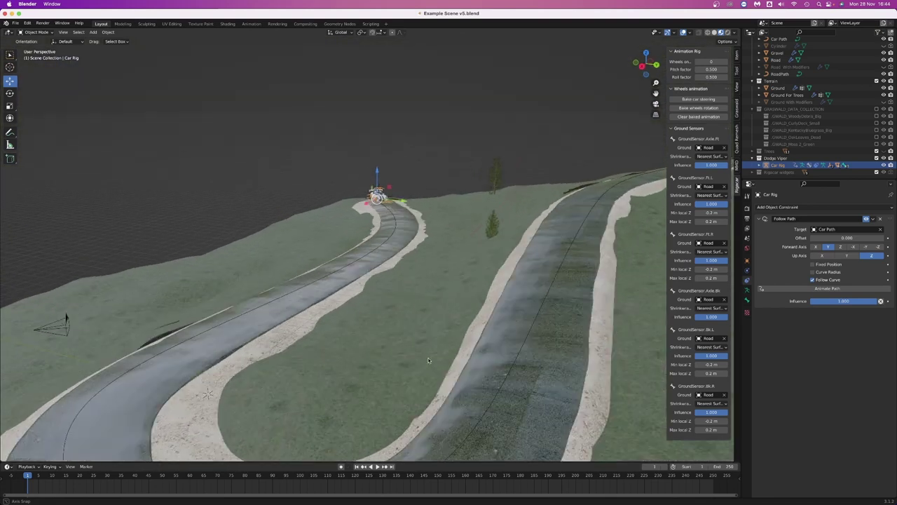
scroll(450, 318, "up", 5)
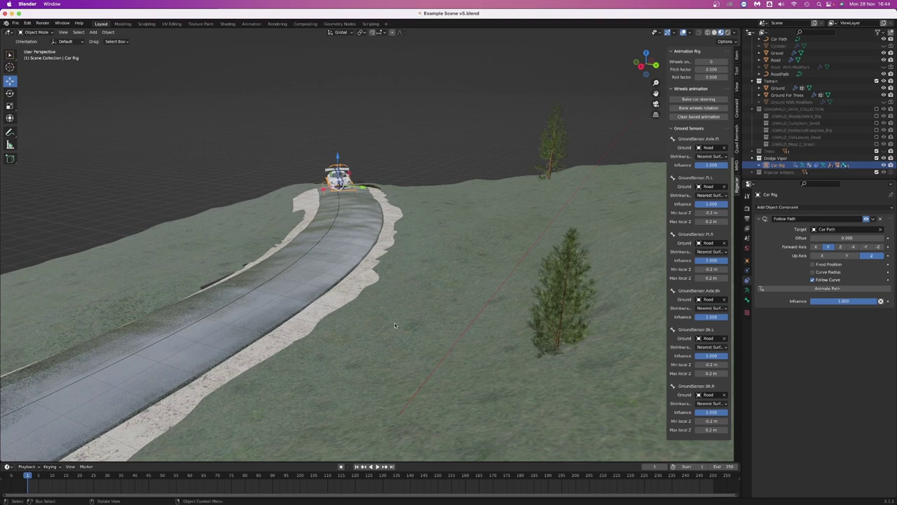
scroll(258, 300, "up", 3)
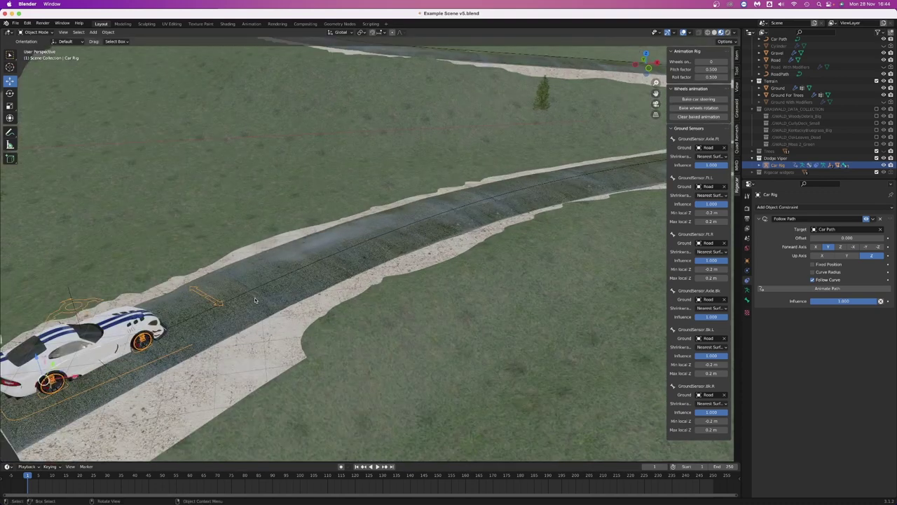